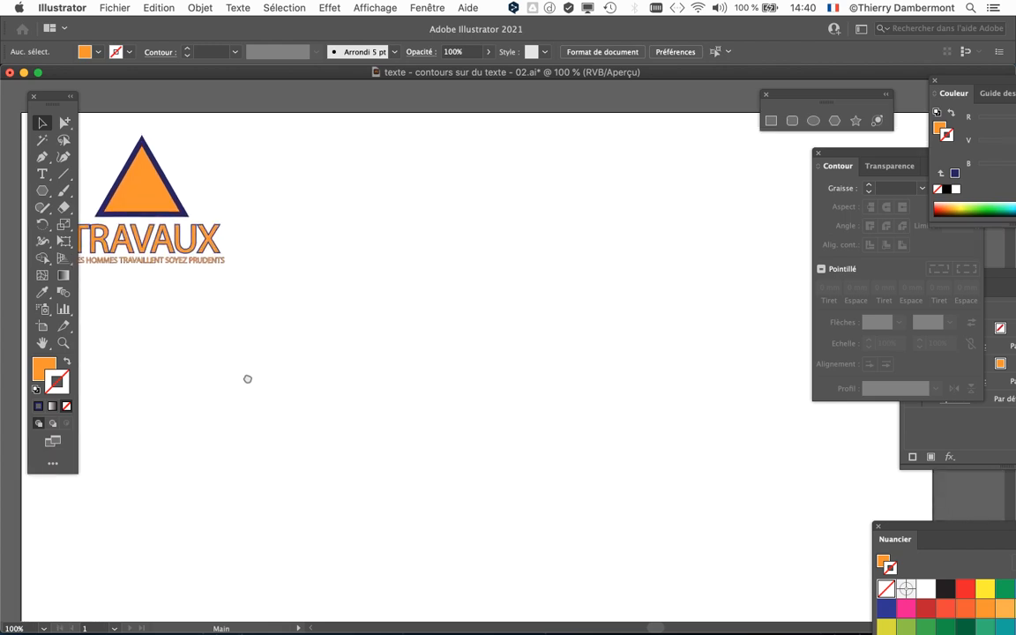
Place a point text object in the blank area of the artboard and scale its placeholder text to about 92 pt.
left_click(41, 174)
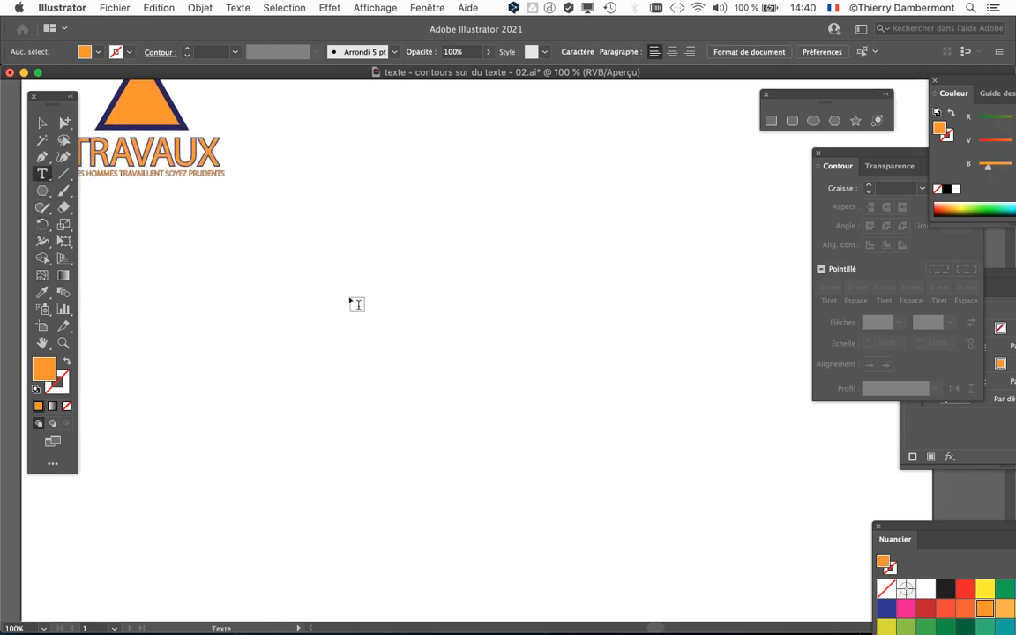
left_click(350, 296)
left_click(64, 242)
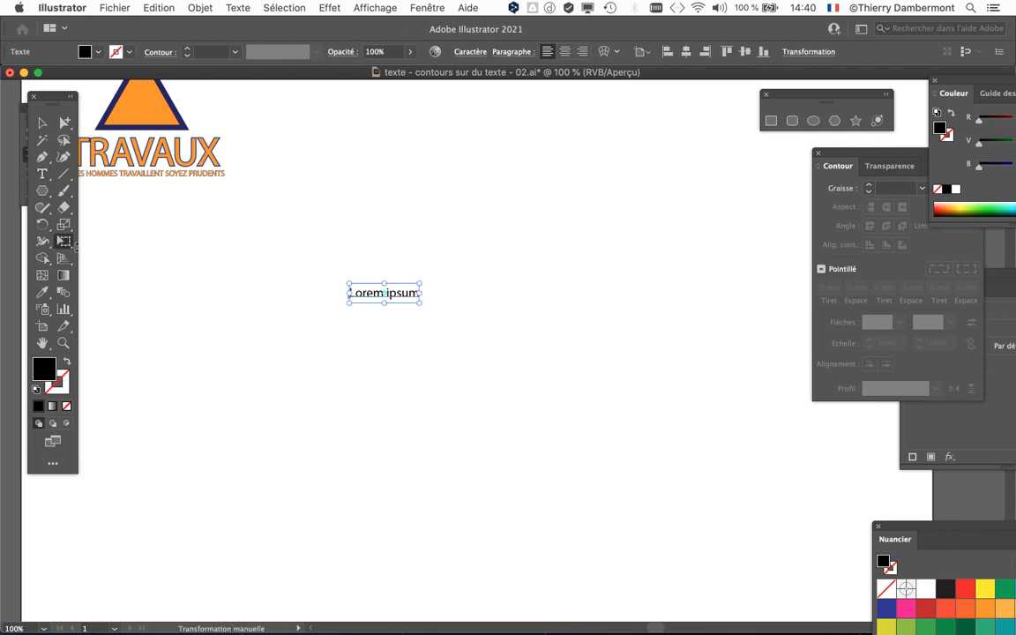
left_click_drag(418, 303, 660, 413)
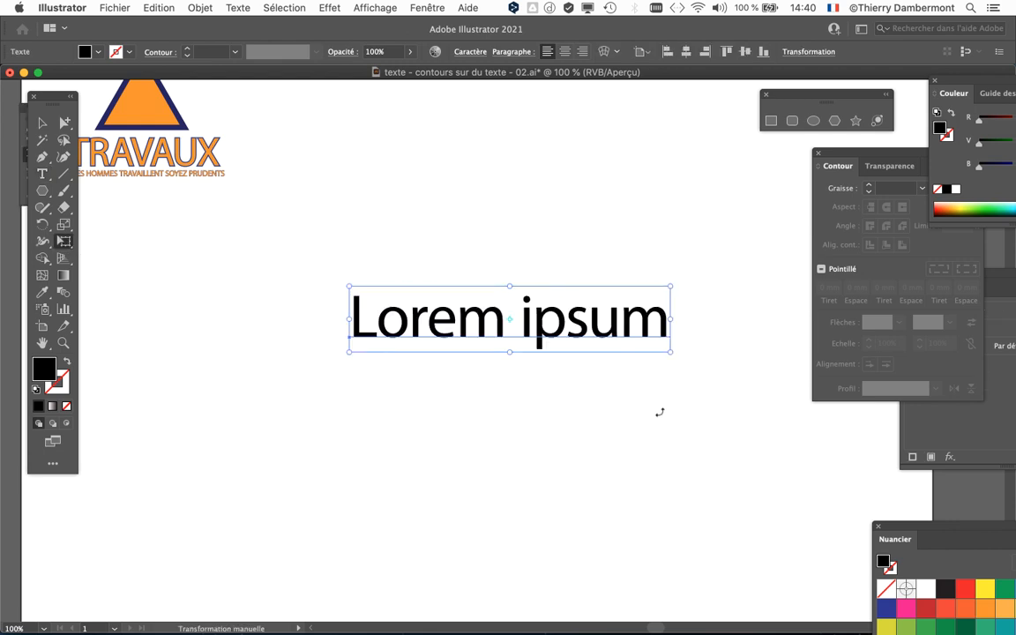
Replace the enlarged placeholder text with "Las Vegas".
scroll(657, 412, "down", 1)
left_click_drag(450, 373, 316, 401)
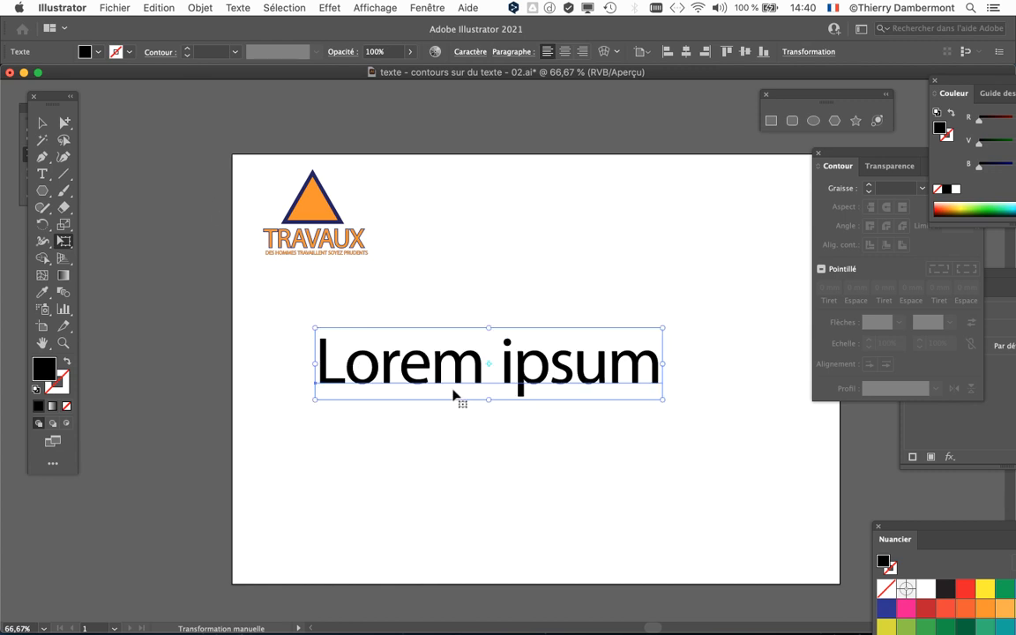
scroll(453, 395, "up", 1)
scroll(414, 357, "down", 3)
scroll(415, 357, "right", 3)
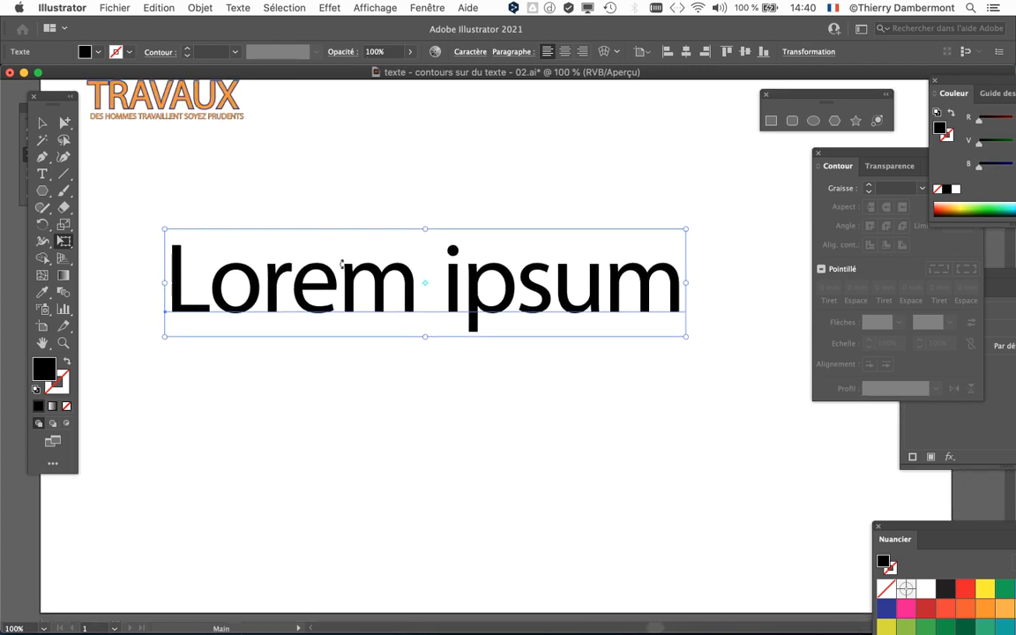
left_click(42, 175)
left_click_drag(218, 283, 675, 296)
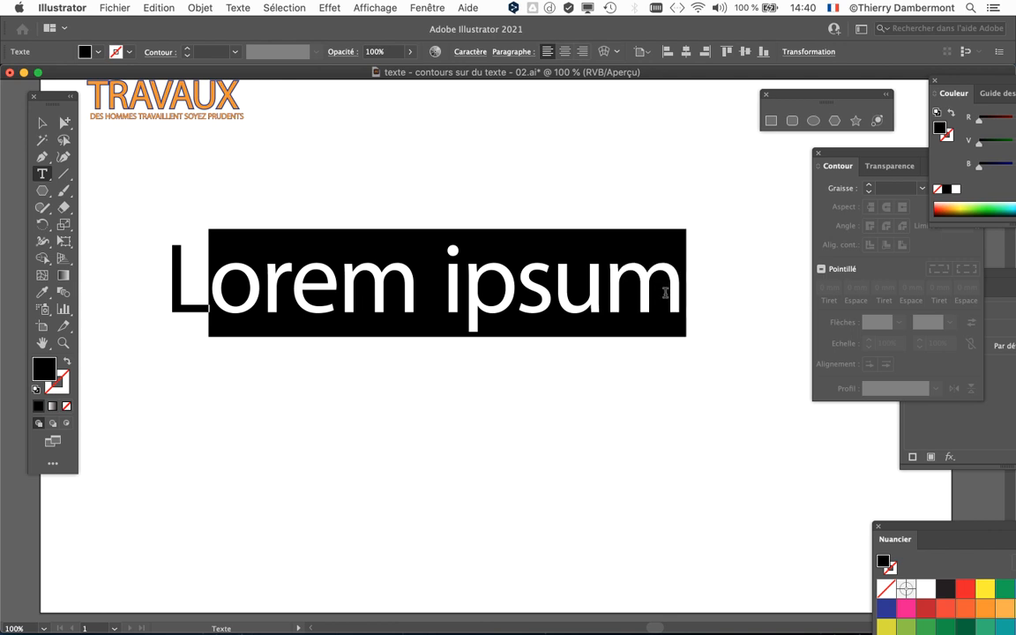
type("as Vegas")
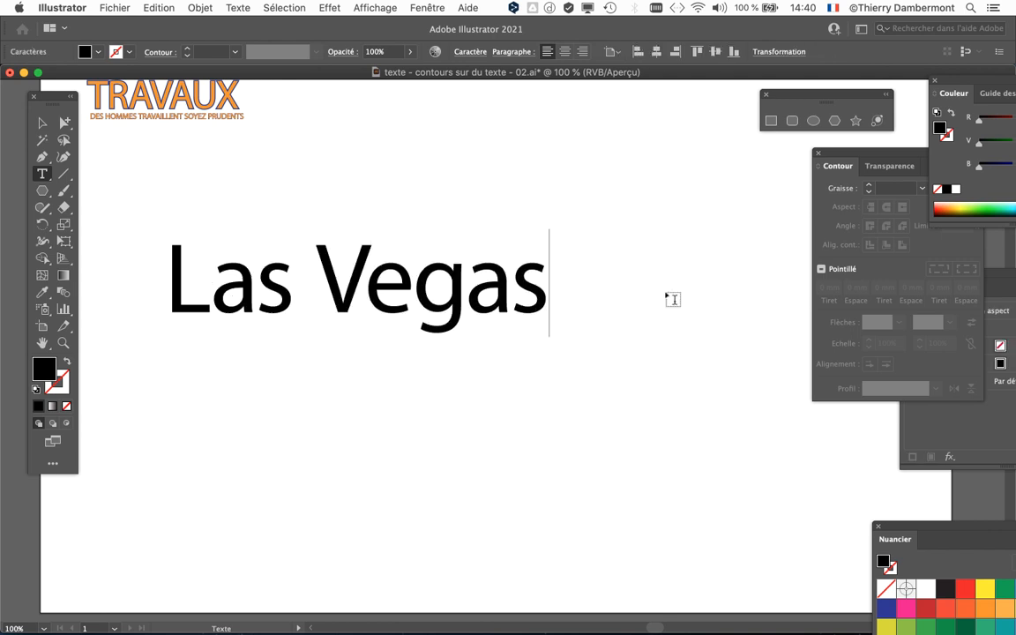
Select the Las Vegas text object, display the character settings and set its Myriad Pro style to Bold Italic.
left_click(43, 123)
left_click(381, 300)
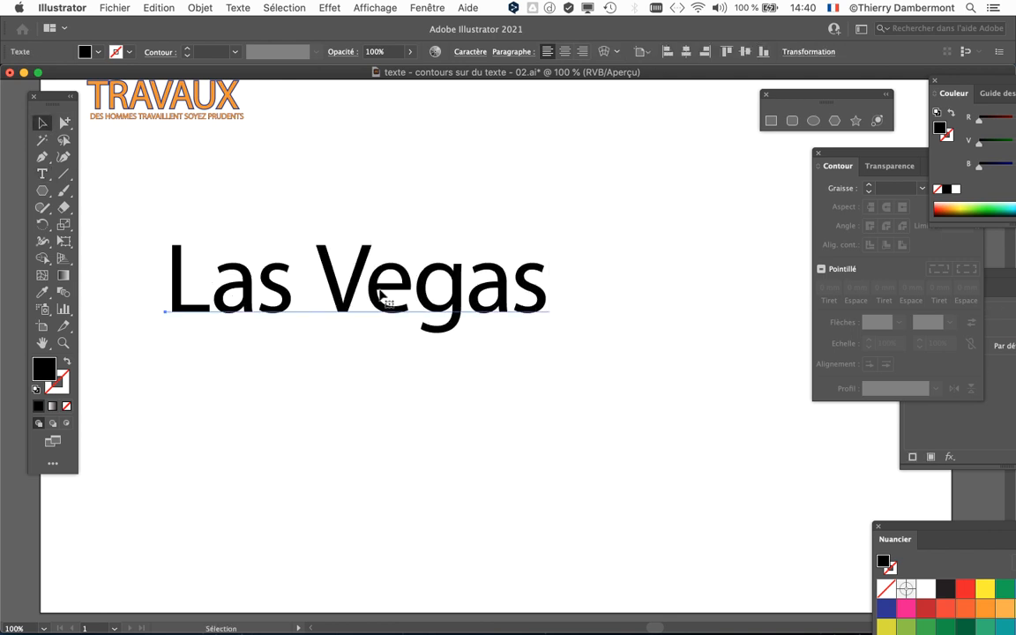
left_click(427, 8)
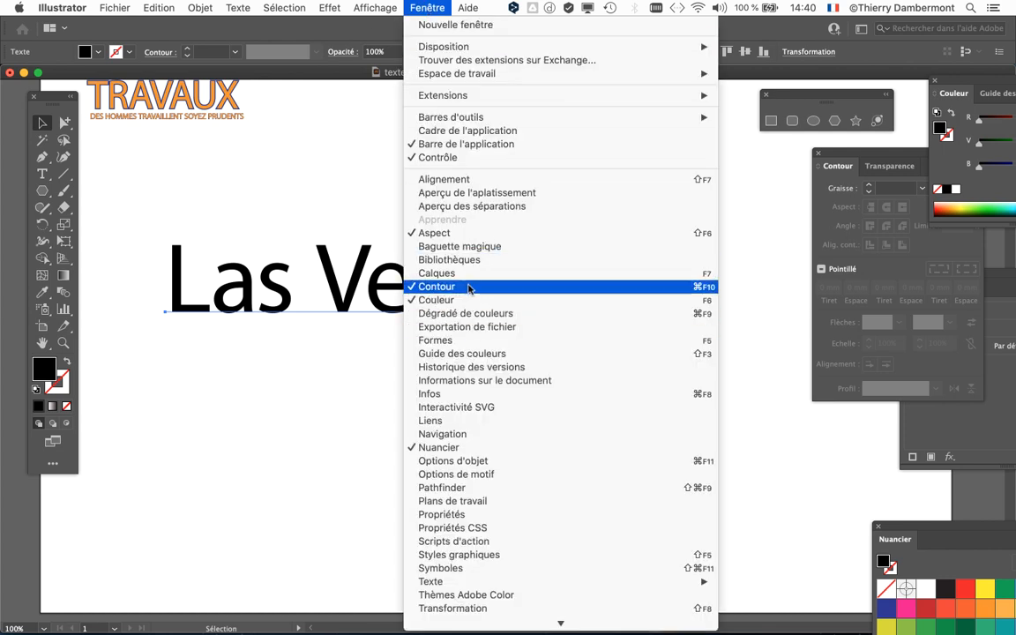
mouse_move(516, 581)
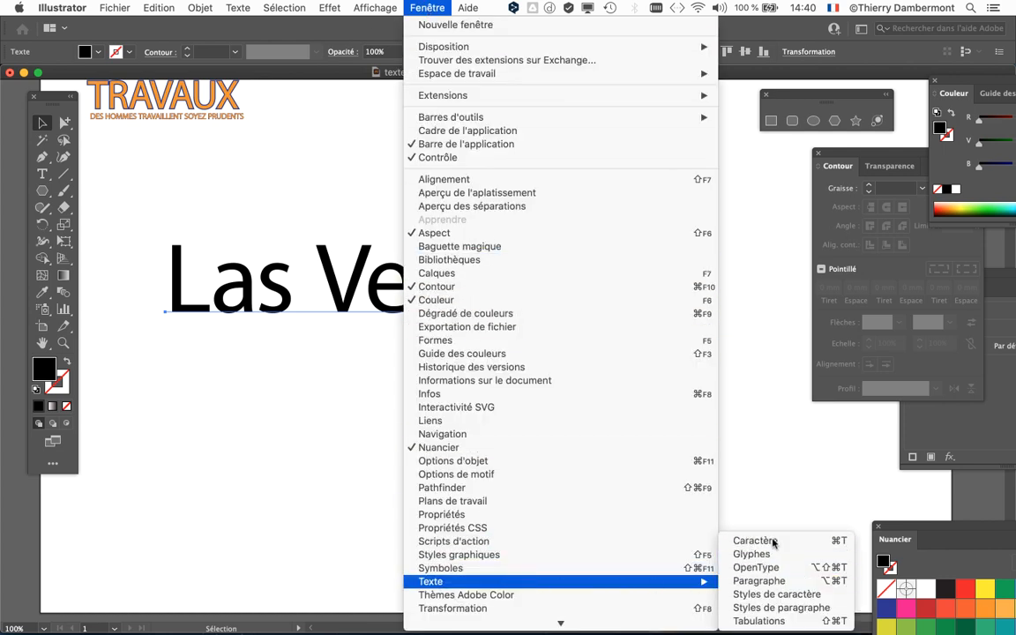
left_click(755, 540)
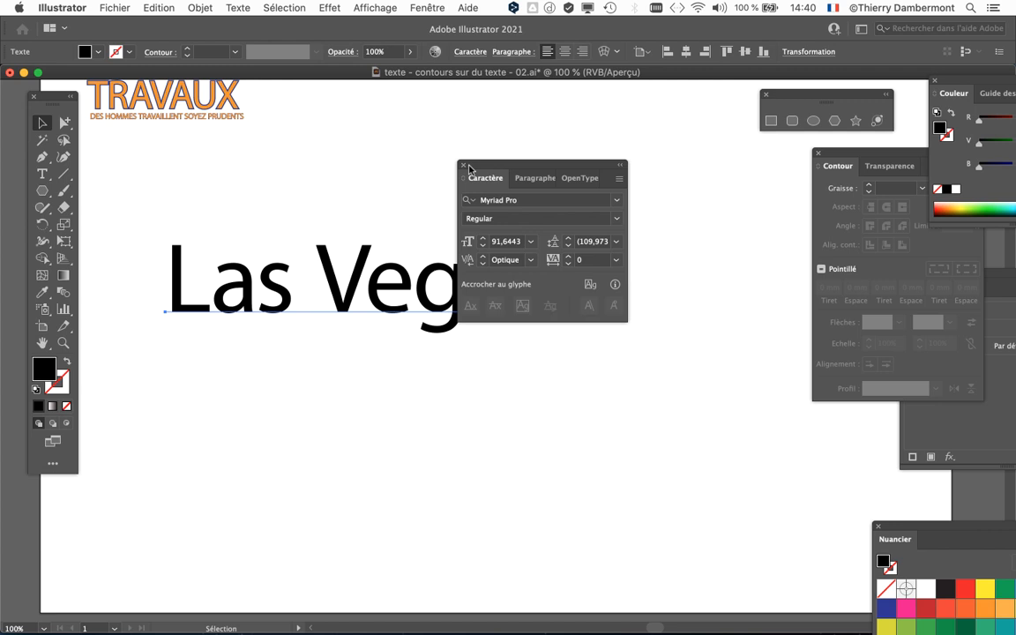
left_click_drag(464, 176, 616, 97)
left_click_drag(432, 335, 465, 355)
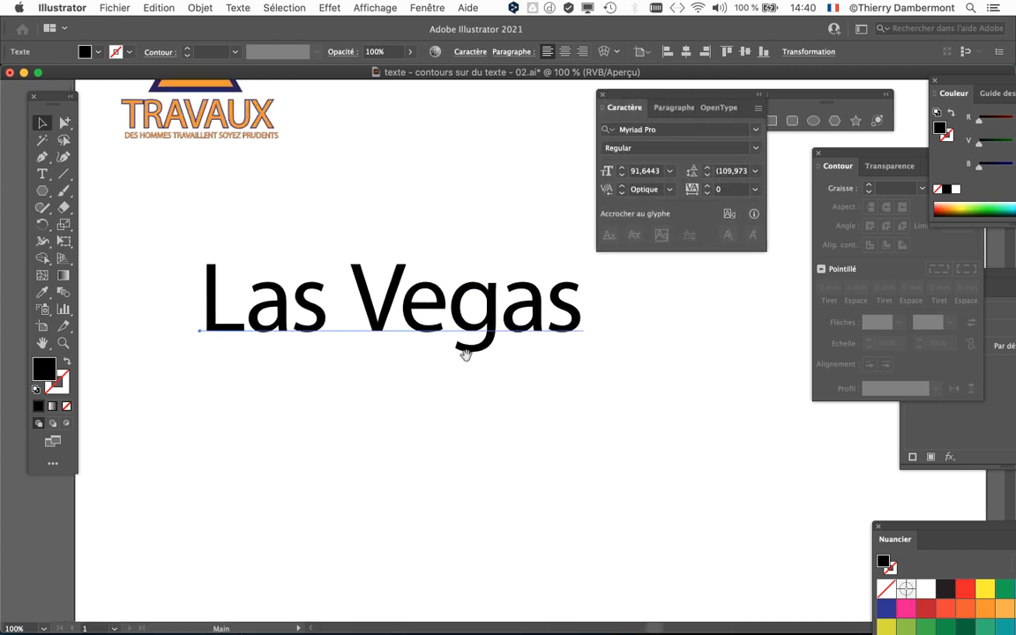
left_click(684, 147)
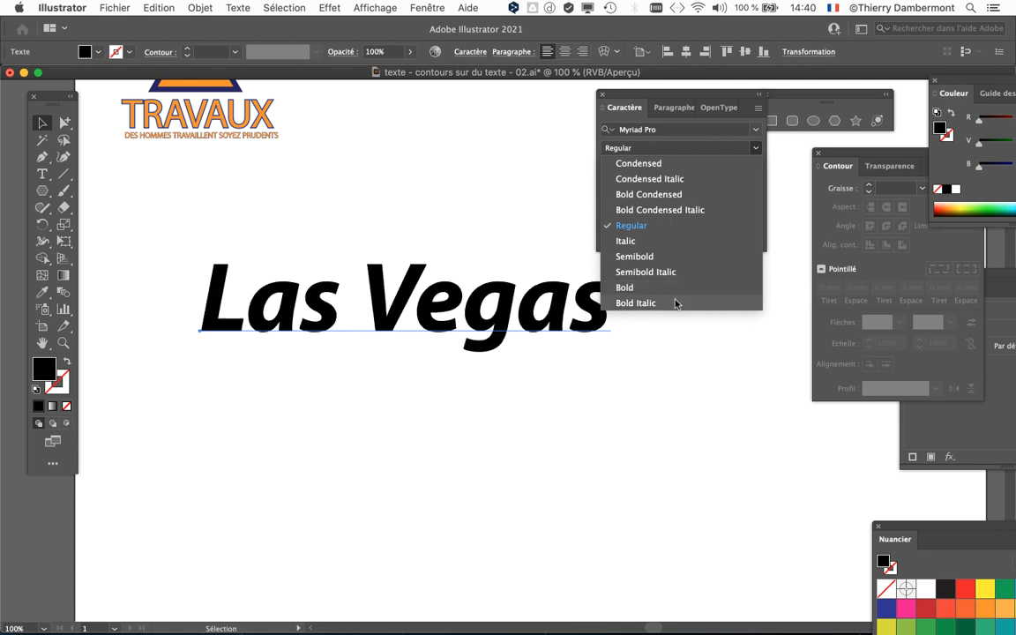
left_click(676, 303)
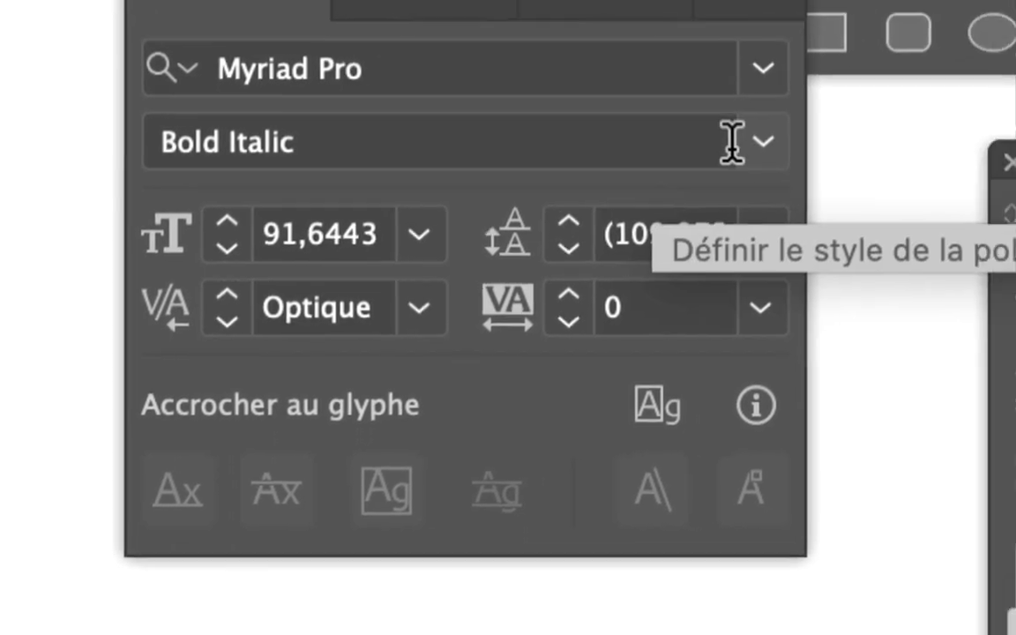
Preview the other Myriad Pro styles, such as Bold and Semibold Italic, on the Las Vegas text.
left_click(741, 147)
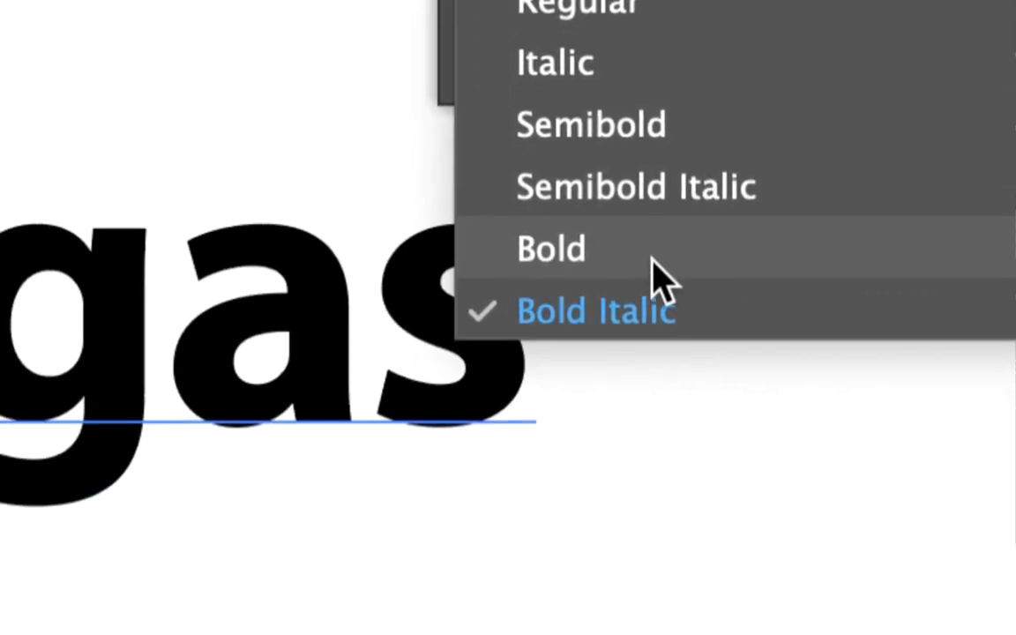
left_click(661, 276)
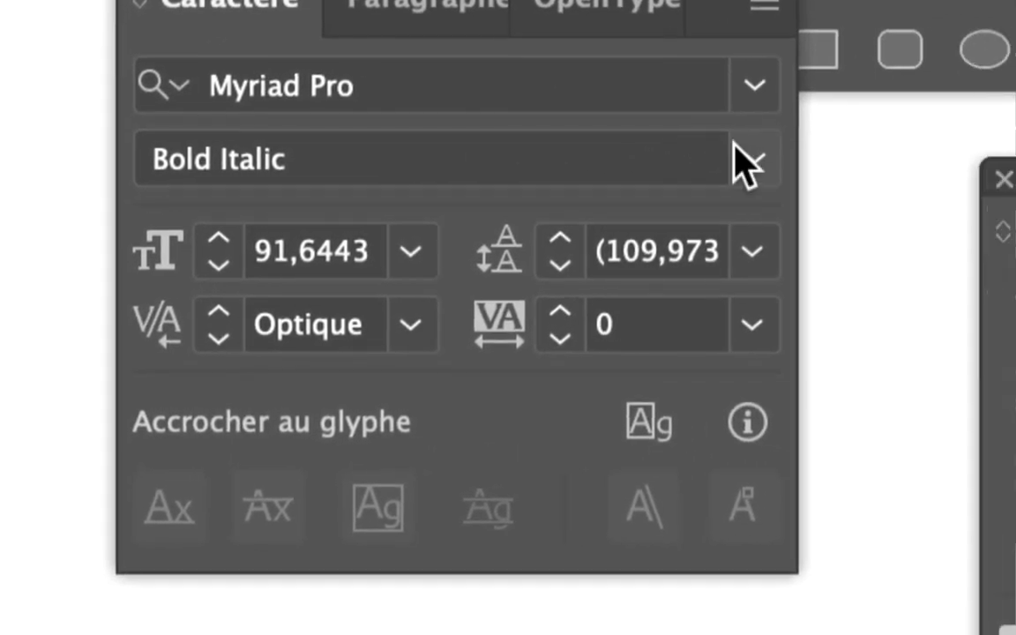
left_click(737, 157)
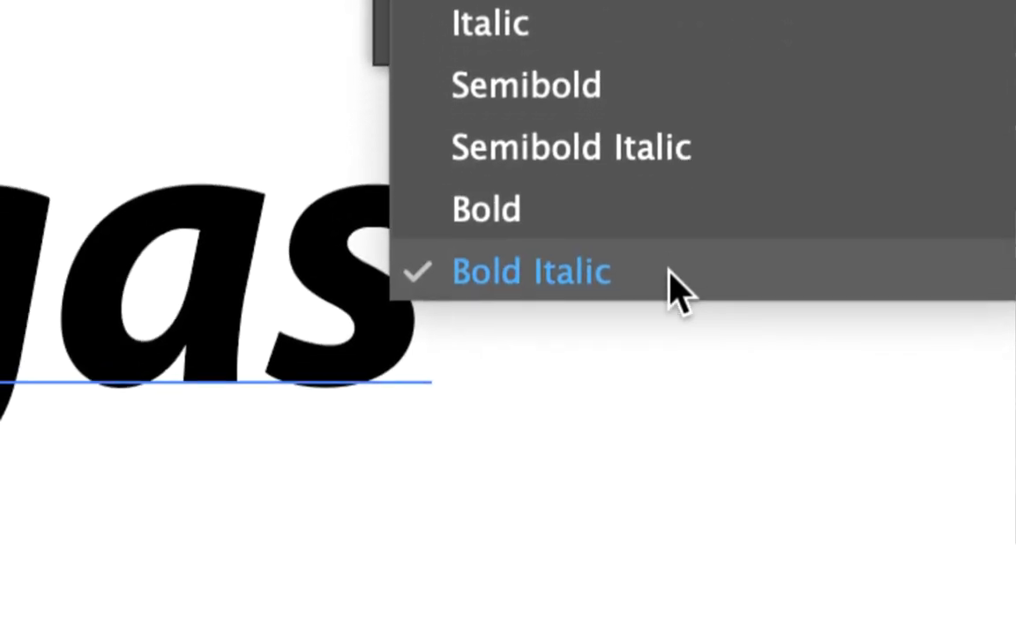
left_click(669, 272)
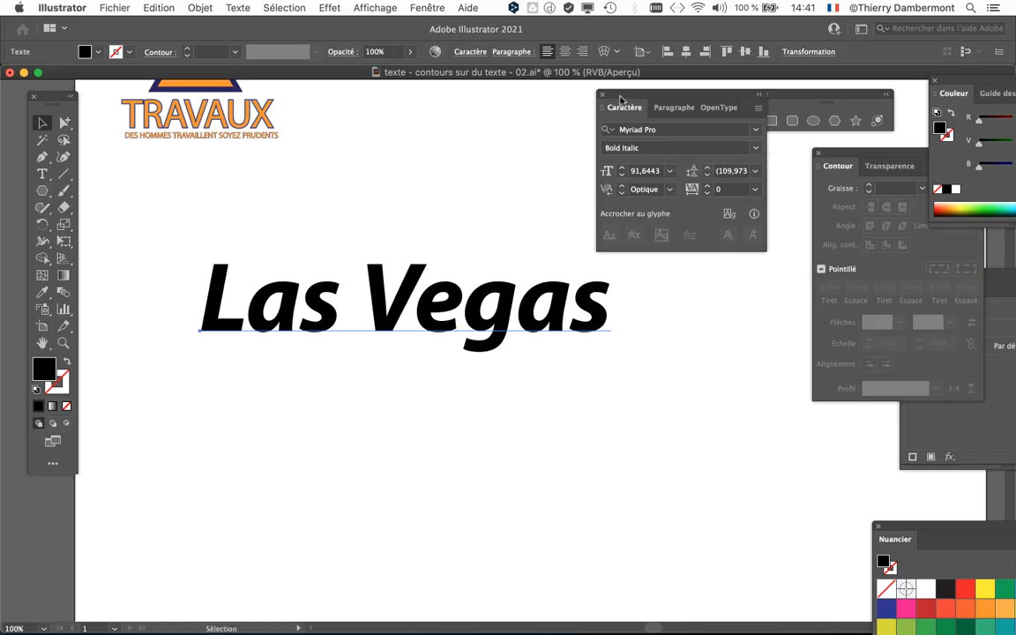
Reposition the floating character settings so they sit below the Las Vegas text.
left_click_drag(620, 98, 256, 430)
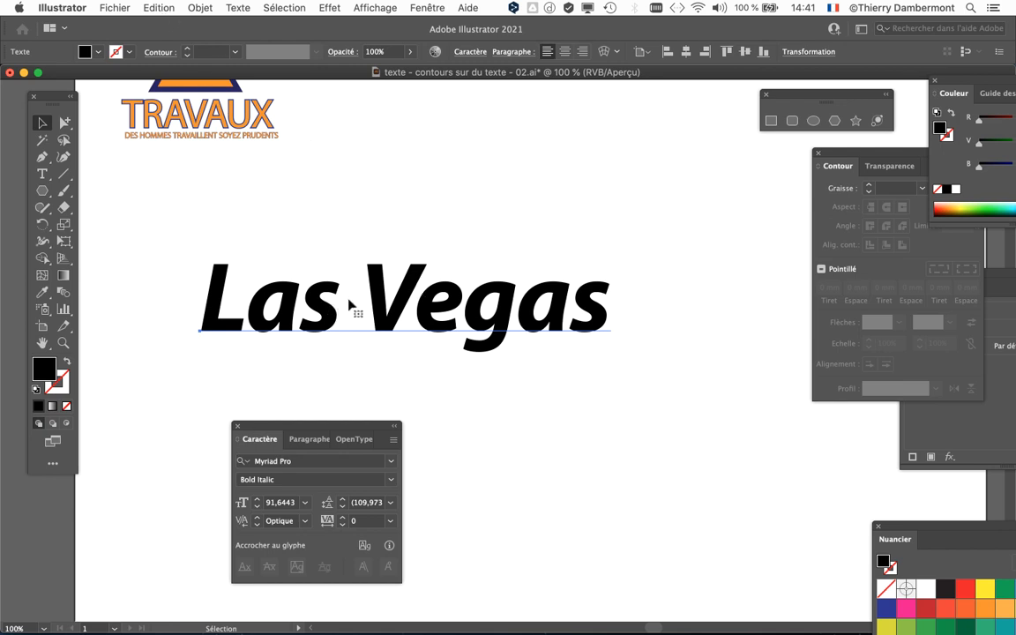
scroll(415, 317, "up", 1)
left_click_drag(396, 314, 441, 228)
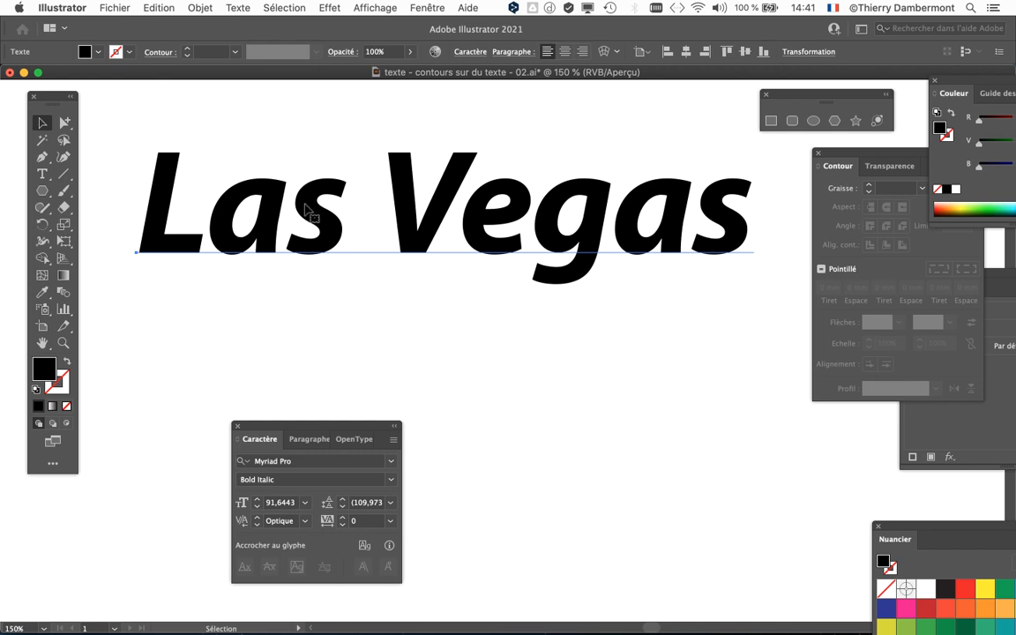
Highlight all the characters of the Las Vegas text and return to selecting it as a whole object.
left_click(40, 175)
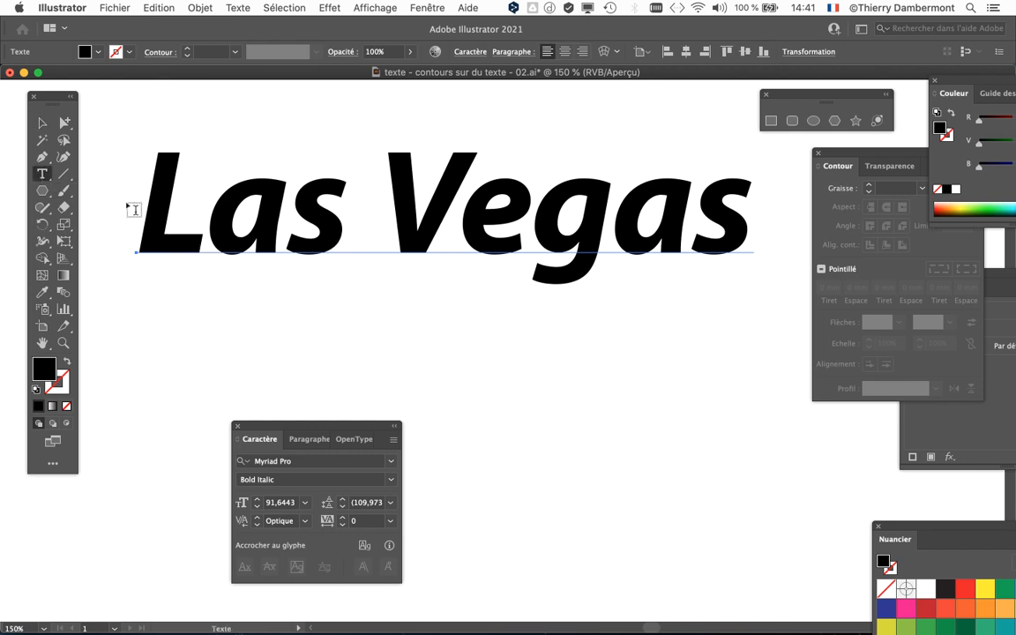
left_click_drag(141, 209, 754, 220)
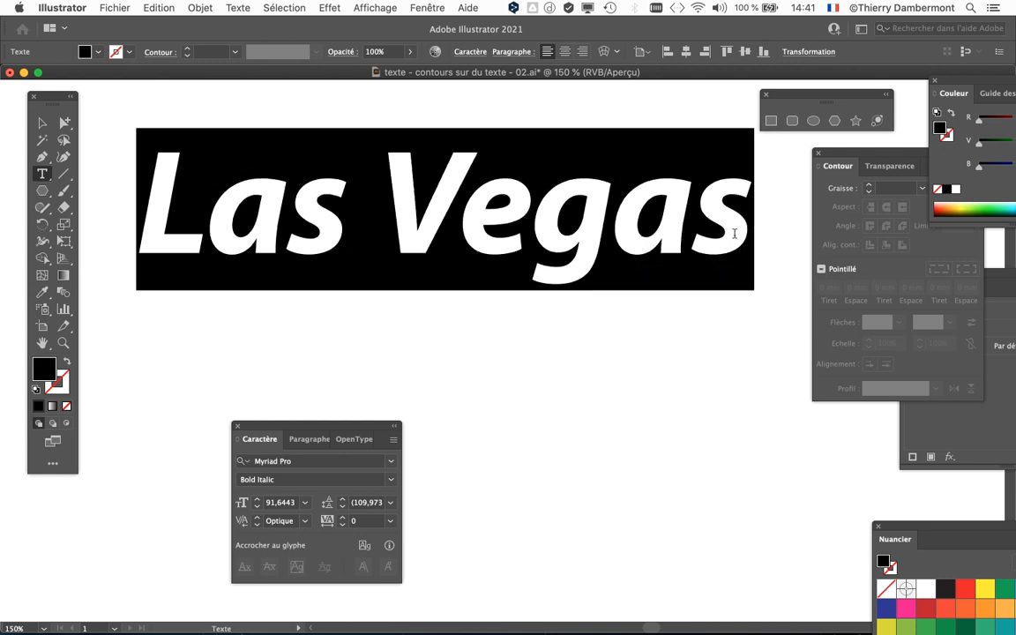
left_click(40, 124)
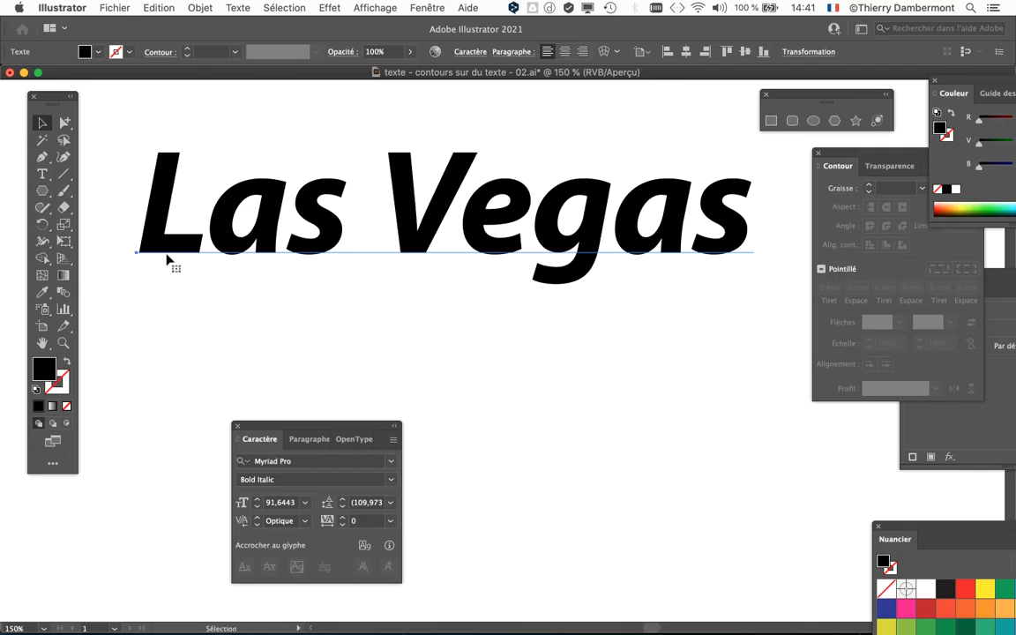
key("space")
left_click_drag(215, 256, 187, 258)
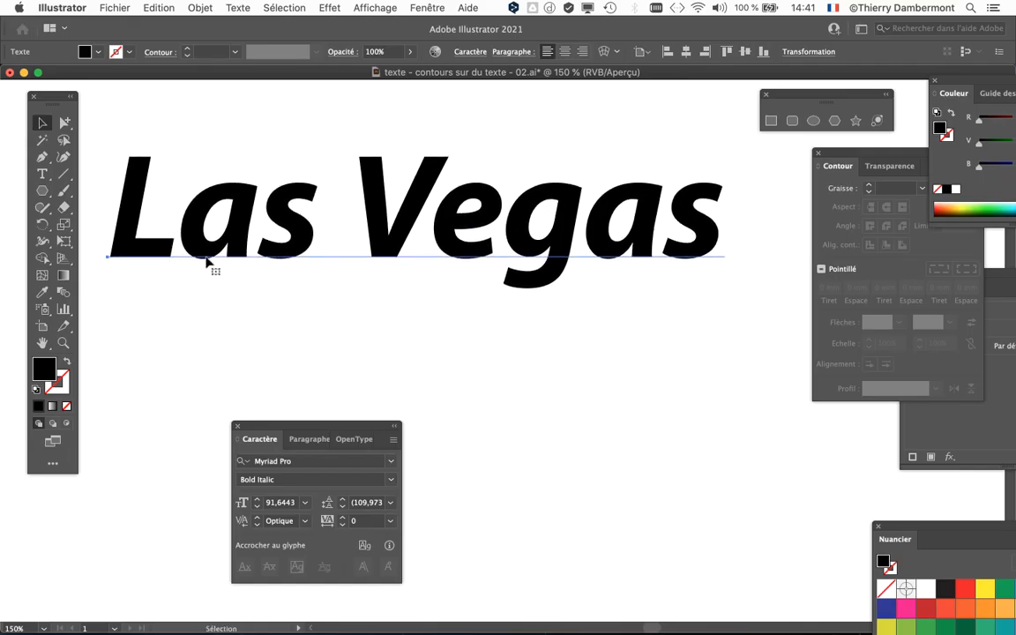
Close the swatches and display the gradient settings beside the Las Vegas text.
left_click_drag(895, 529, 562, 93)
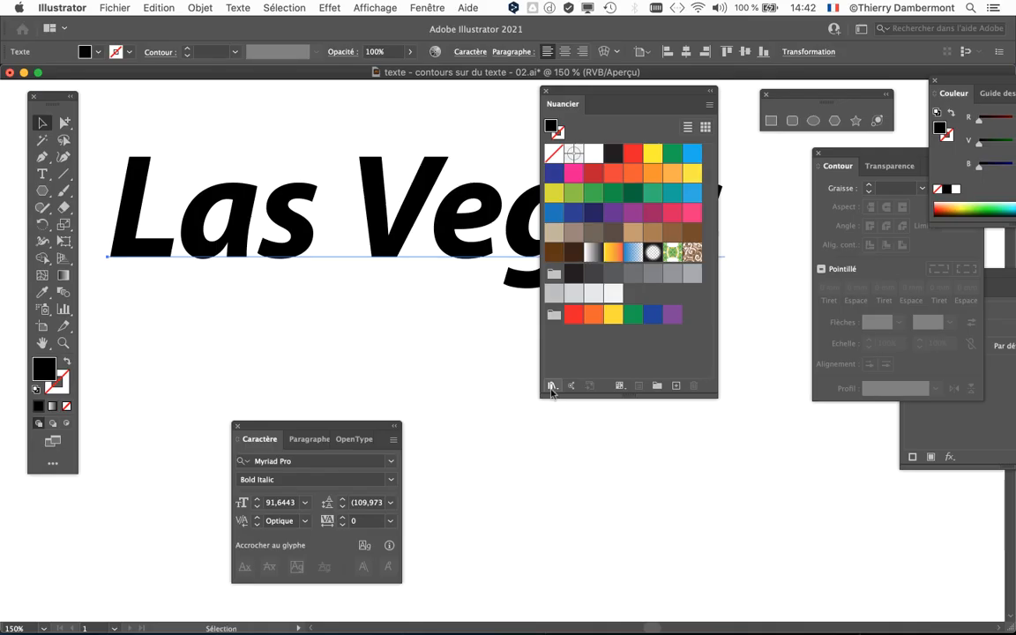
left_click(546, 92)
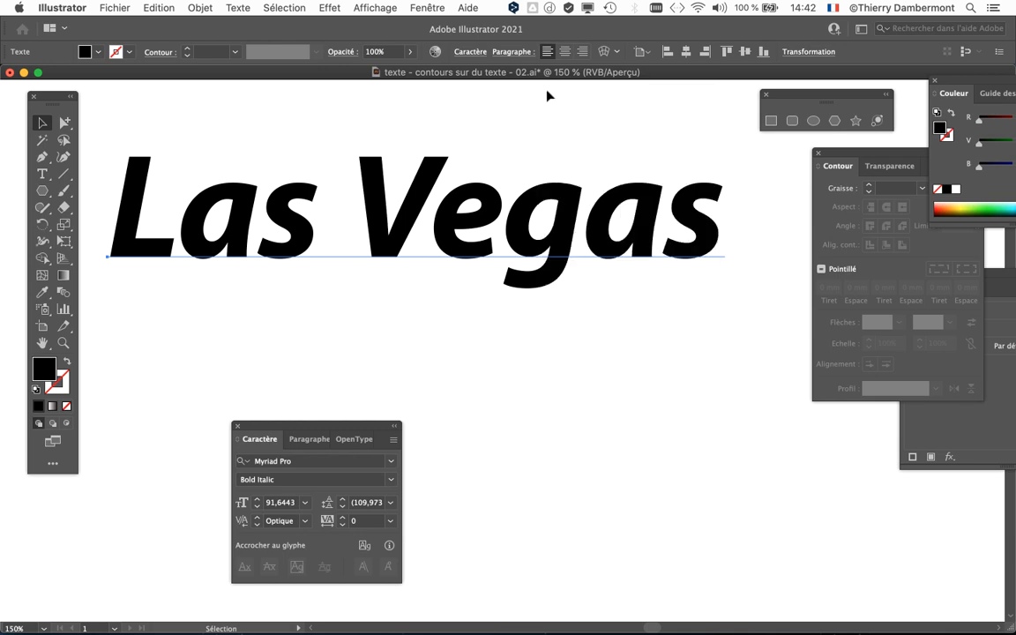
left_click(430, 8)
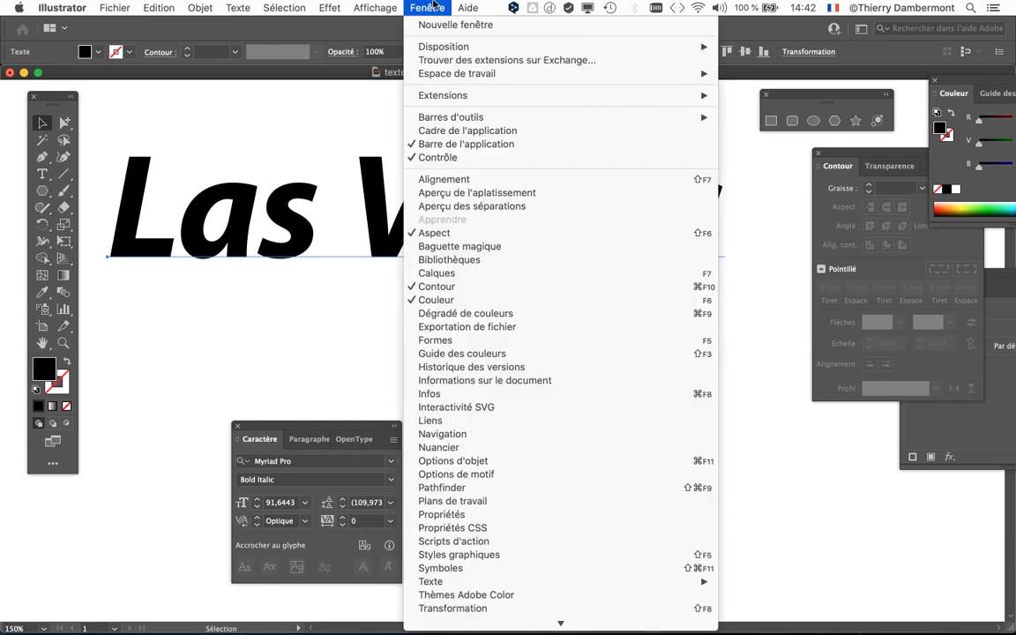
left_click(481, 319)
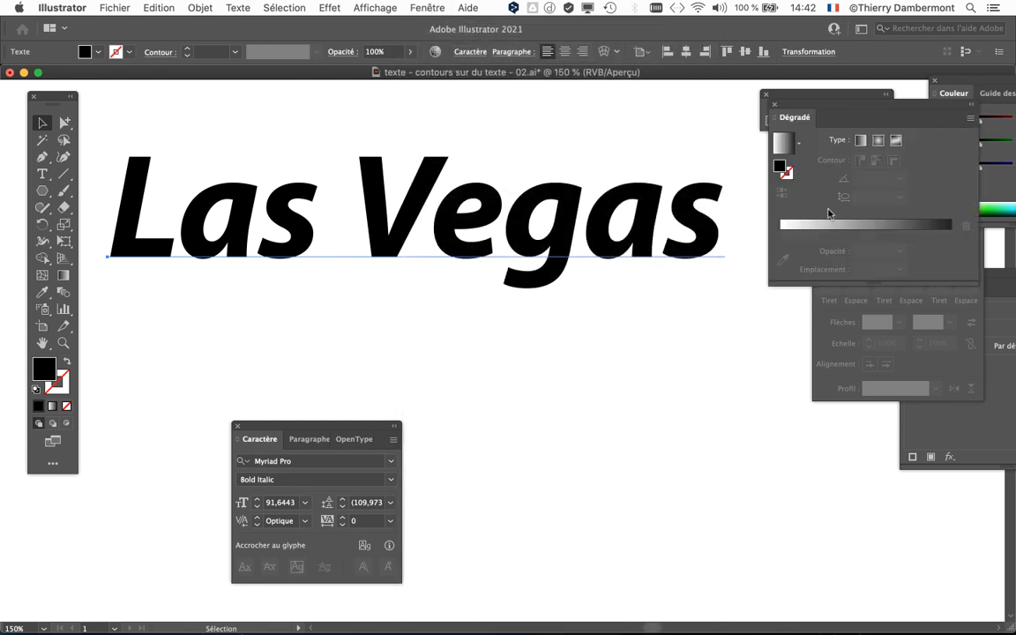
left_click_drag(823, 104, 582, 124)
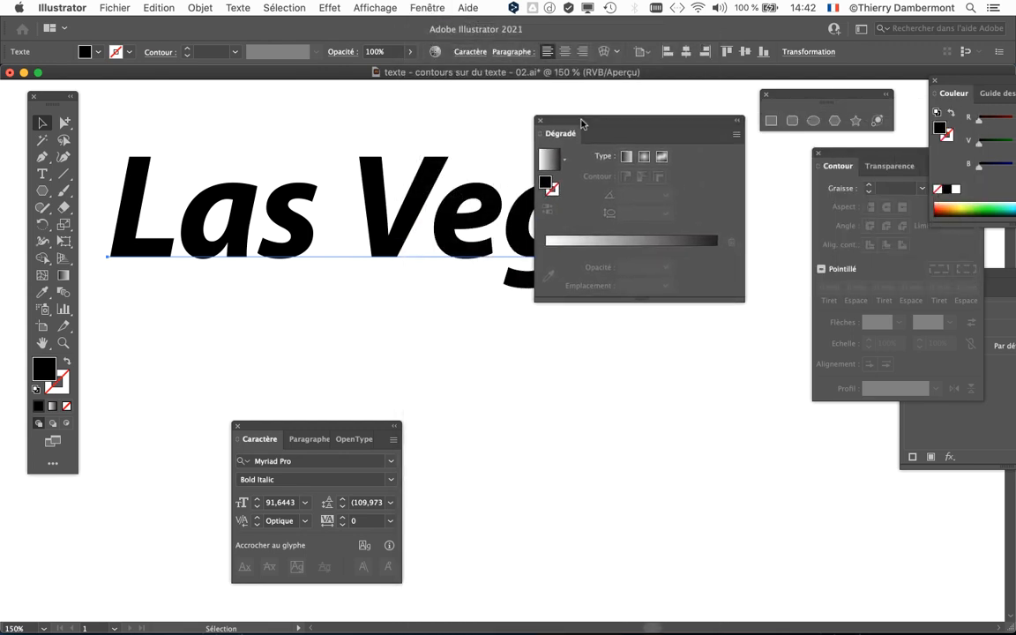
Try to fill the Las Vegas text with the white-to-black linear gradient, and uncover the text.
left_click(562, 251)
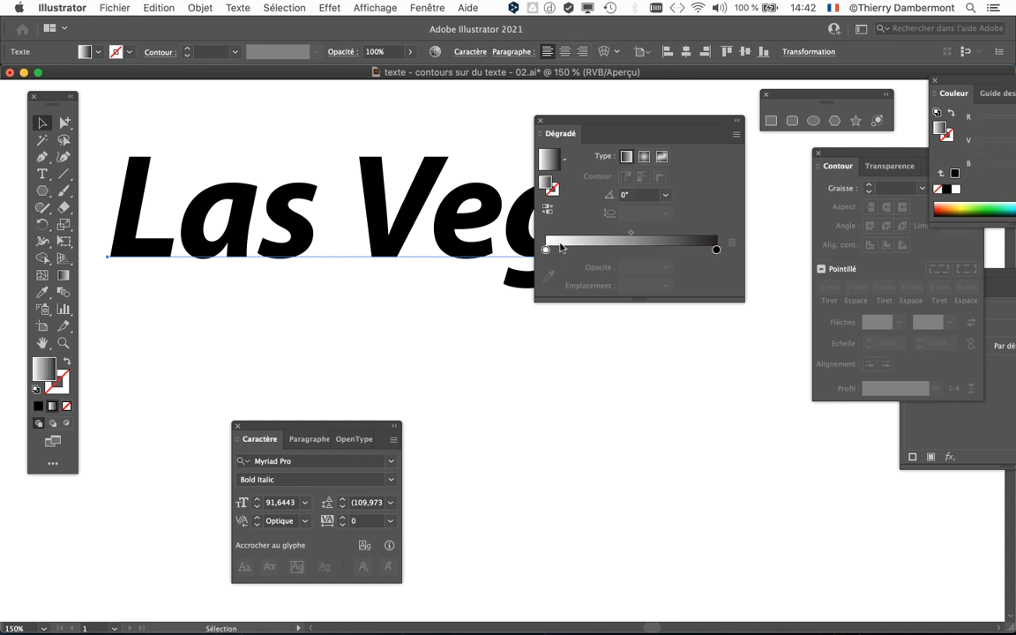
left_click_drag(544, 121, 643, 300)
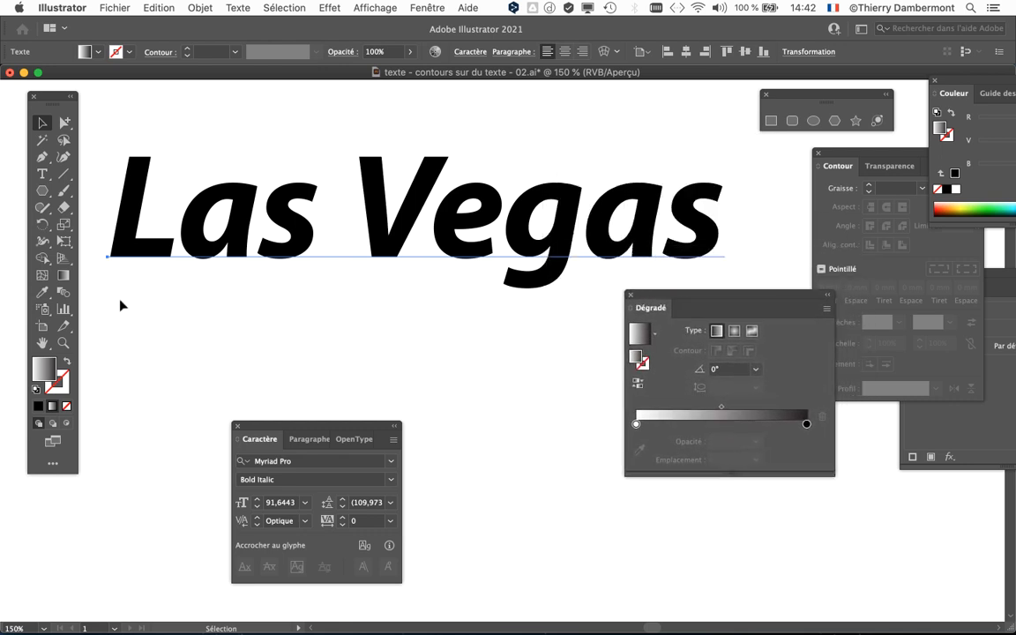
Set the Las Vegas text's fill to none and reposition the gradient settings below the text.
left_click_drag(54, 97, 62, 93)
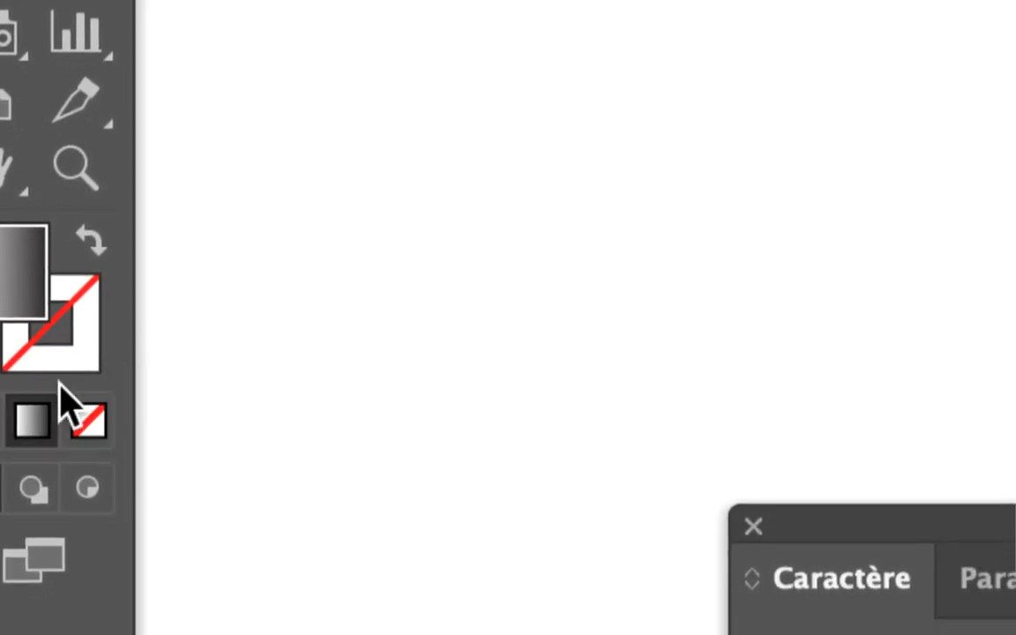
left_click(72, 406)
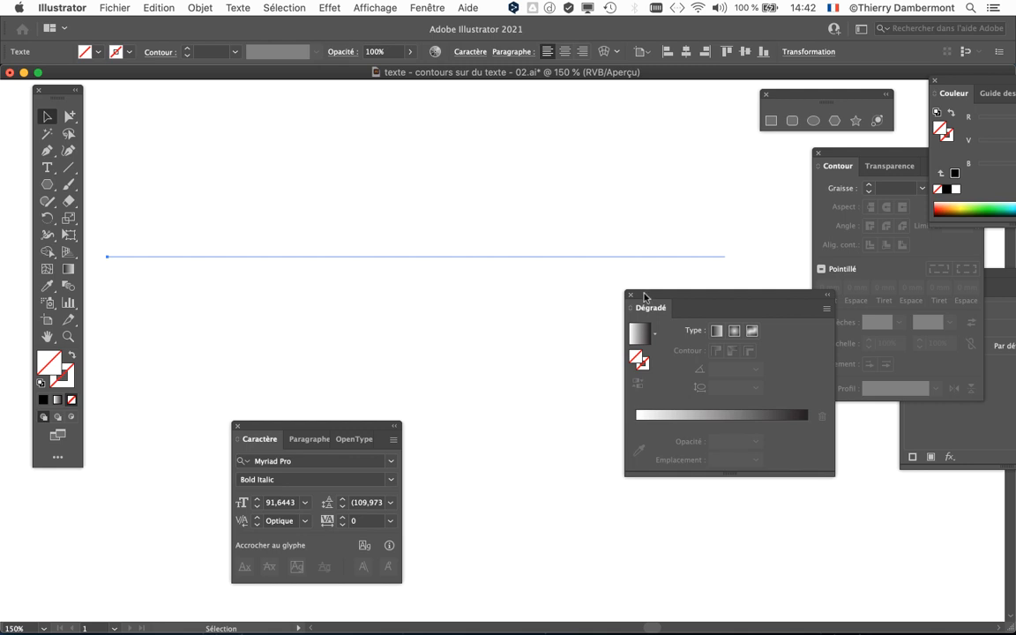
left_click_drag(644, 296, 674, 429)
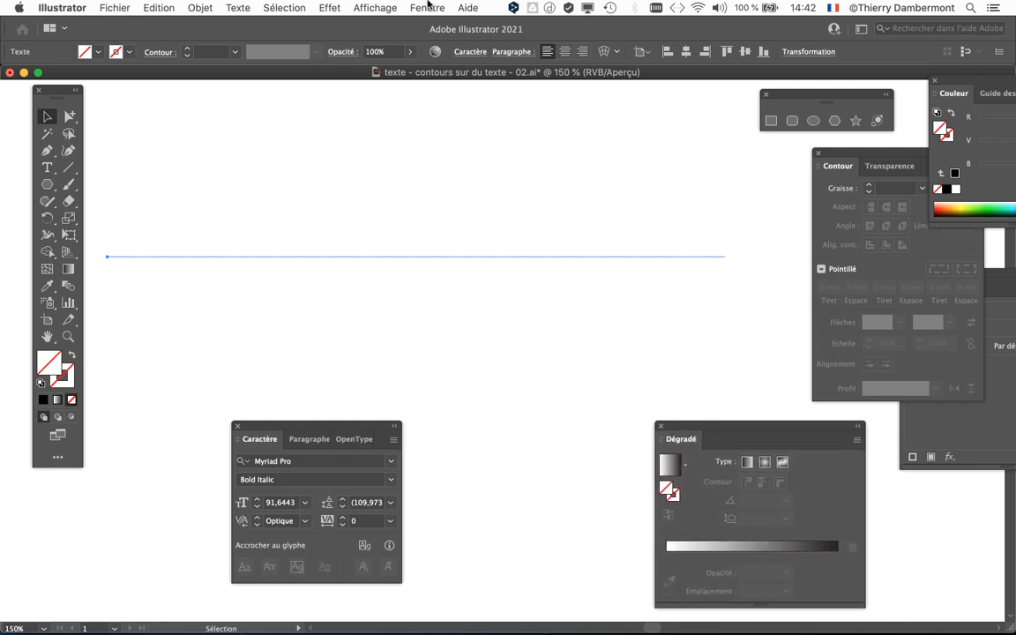
Display the appearance settings over the artwork and add a new fill to the Las Vegas text.
left_click(428, 7)
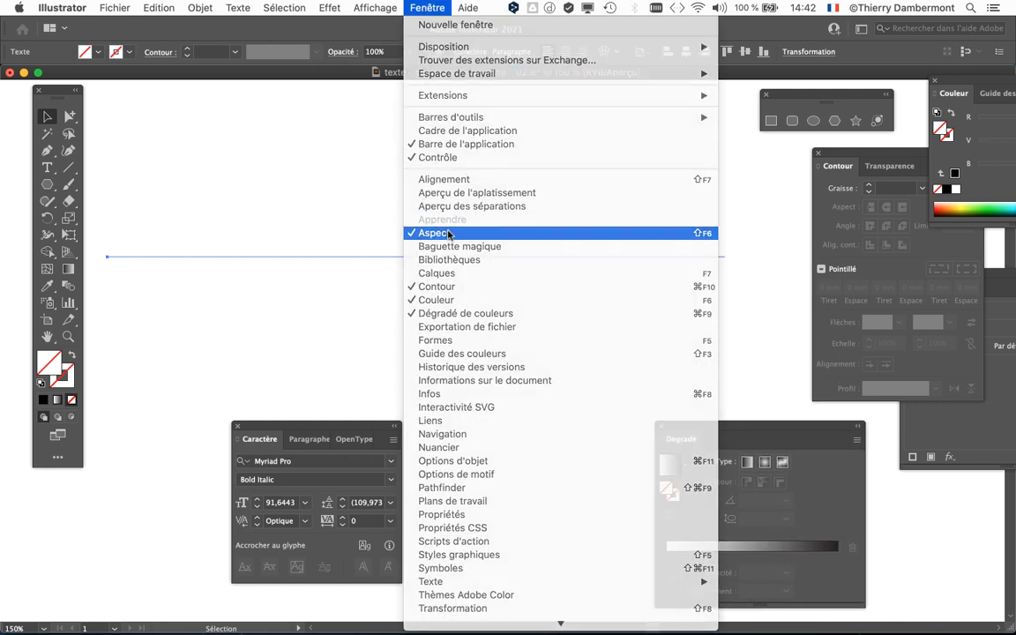
left_click(448, 233)
left_click_drag(963, 289, 508, 141)
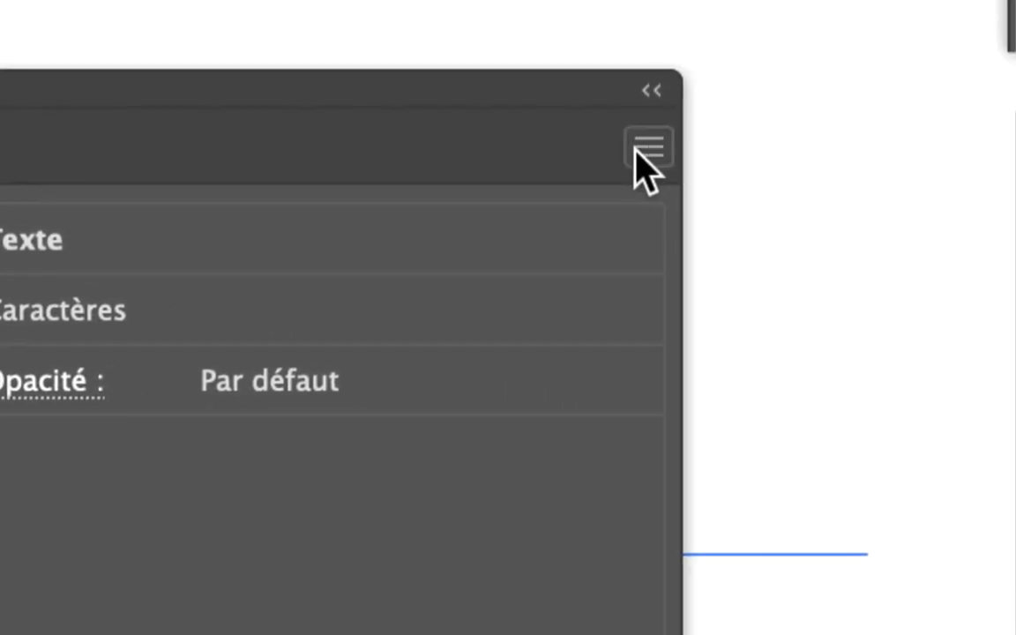
left_click(639, 152)
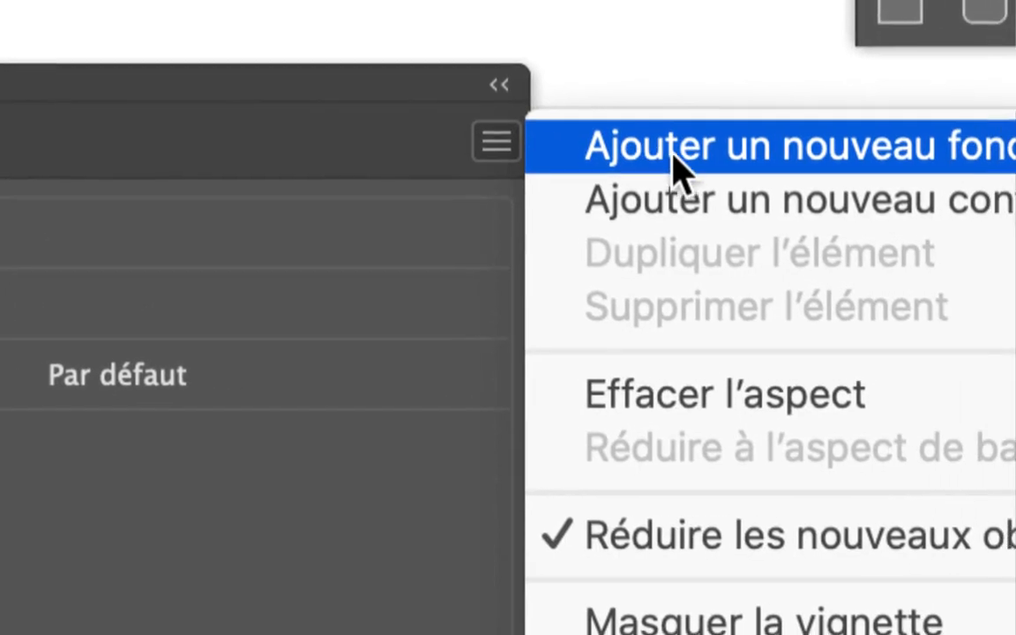
left_click(699, 158)
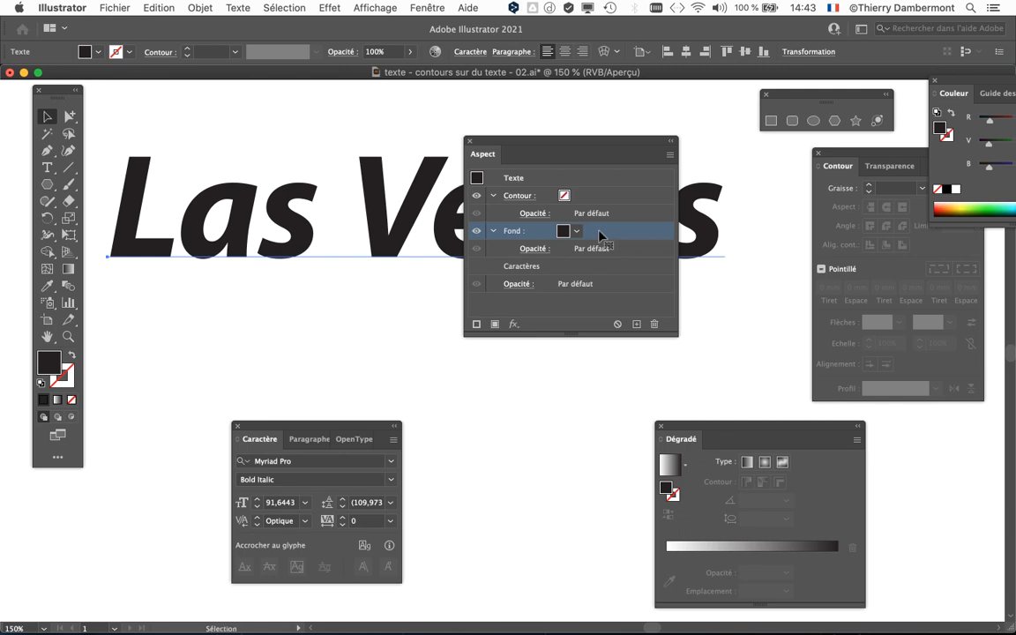
Apply the white-to-black linear gradient to the new fill and move the appearance and gradient settings away from the text.
left_click(711, 547)
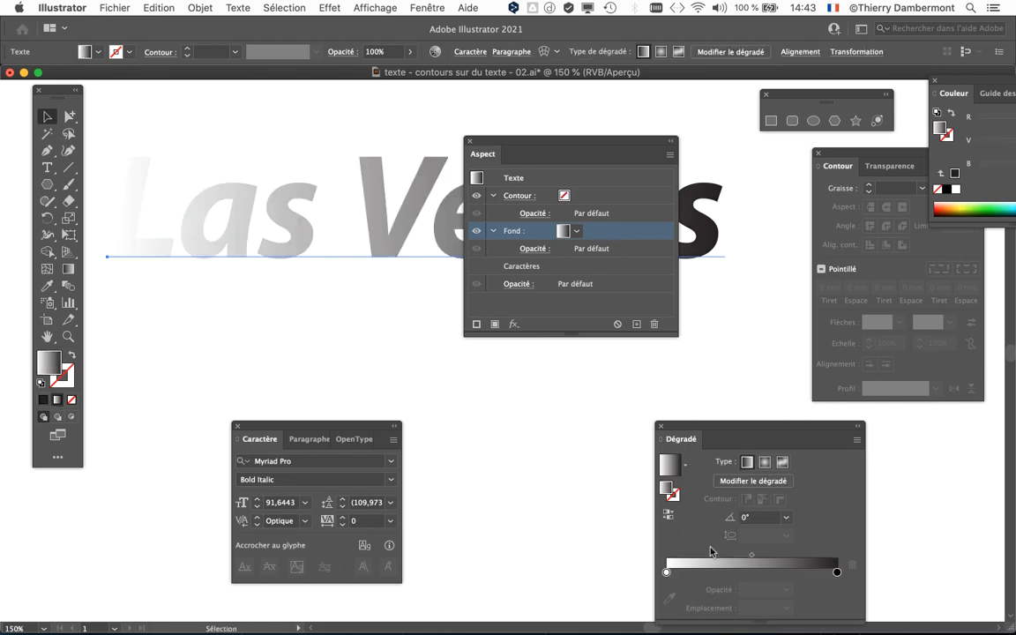
left_click_drag(697, 427, 607, 368)
left_click_drag(491, 143, 652, 157)
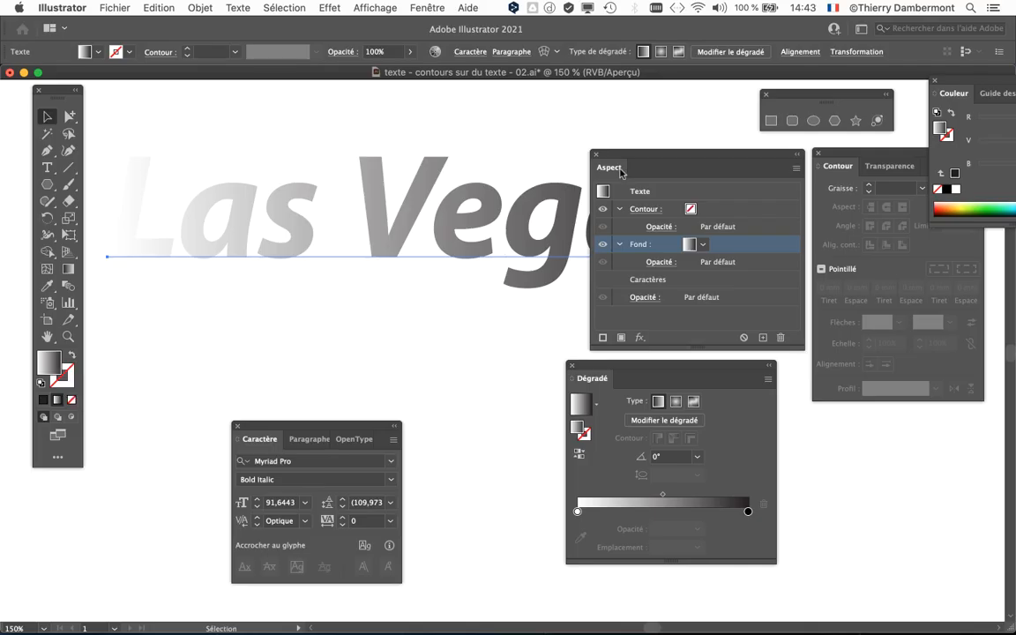
left_click_drag(641, 166, 496, 117)
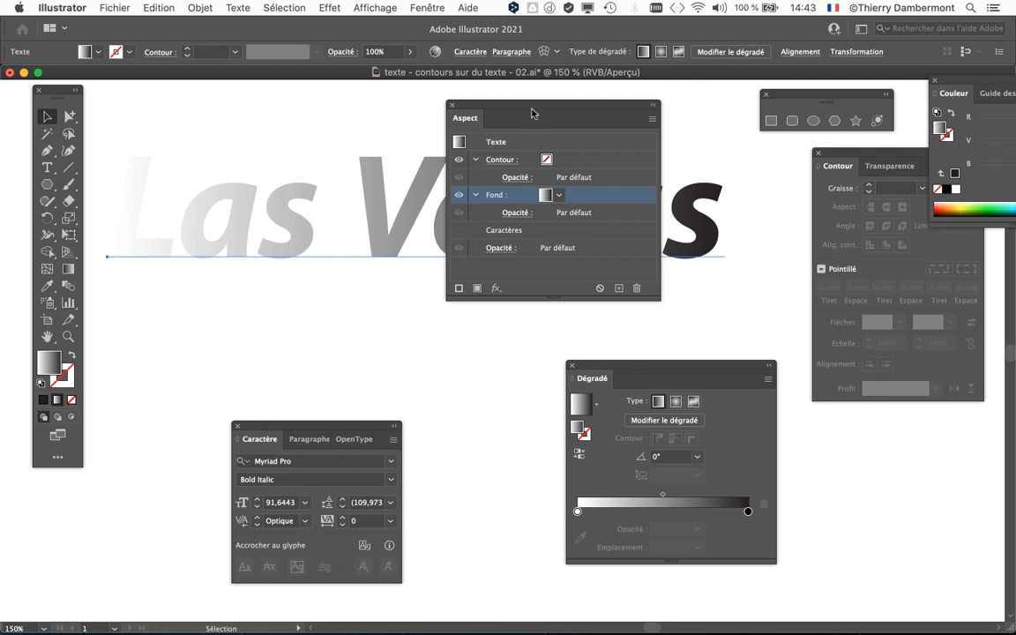
left_click_drag(532, 112, 63, 538)
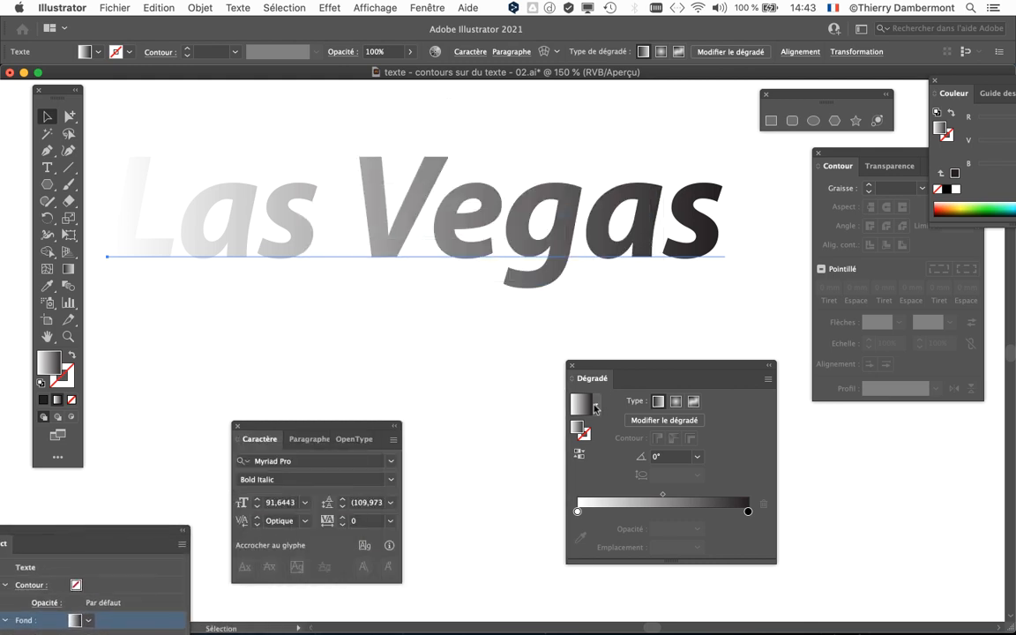
Redraw the text's gradient vertically at -90° with the Gradient tool, running from white above to black below the letters.
left_click_drag(584, 365, 532, 176)
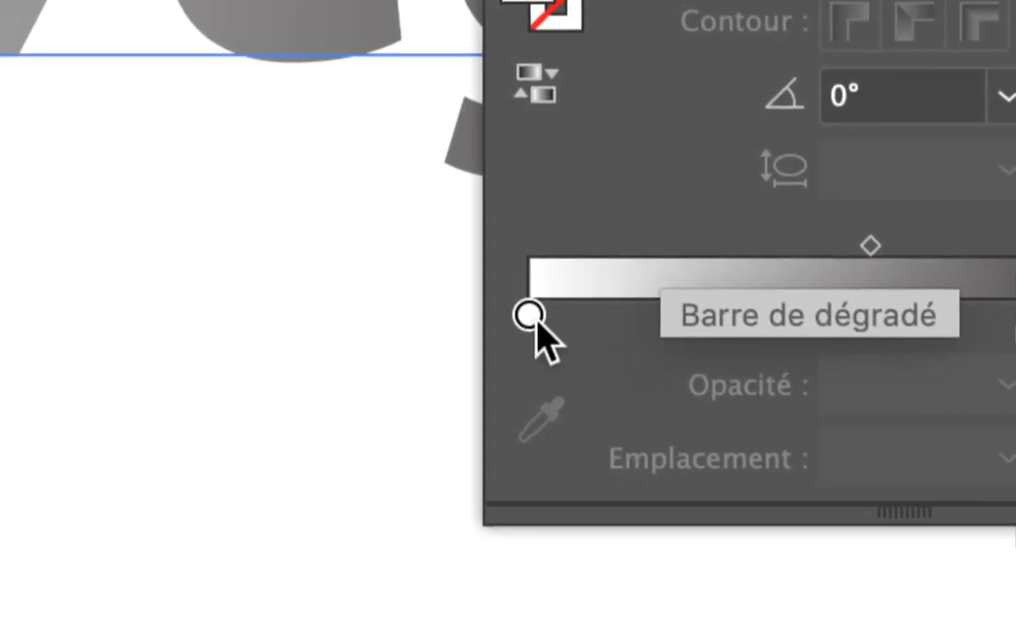
left_click(286, 634)
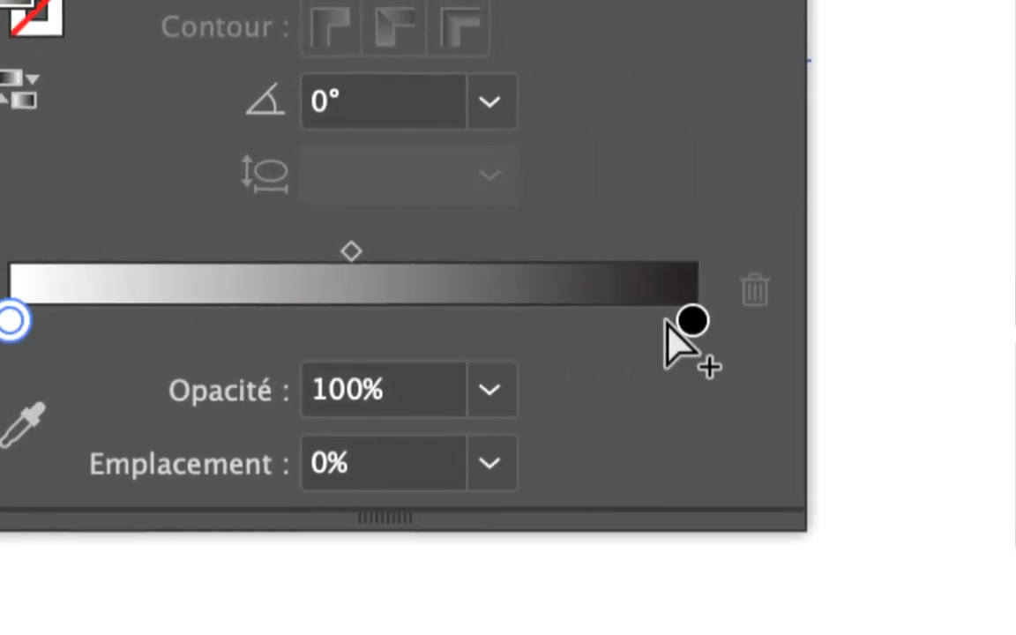
left_click(686, 320)
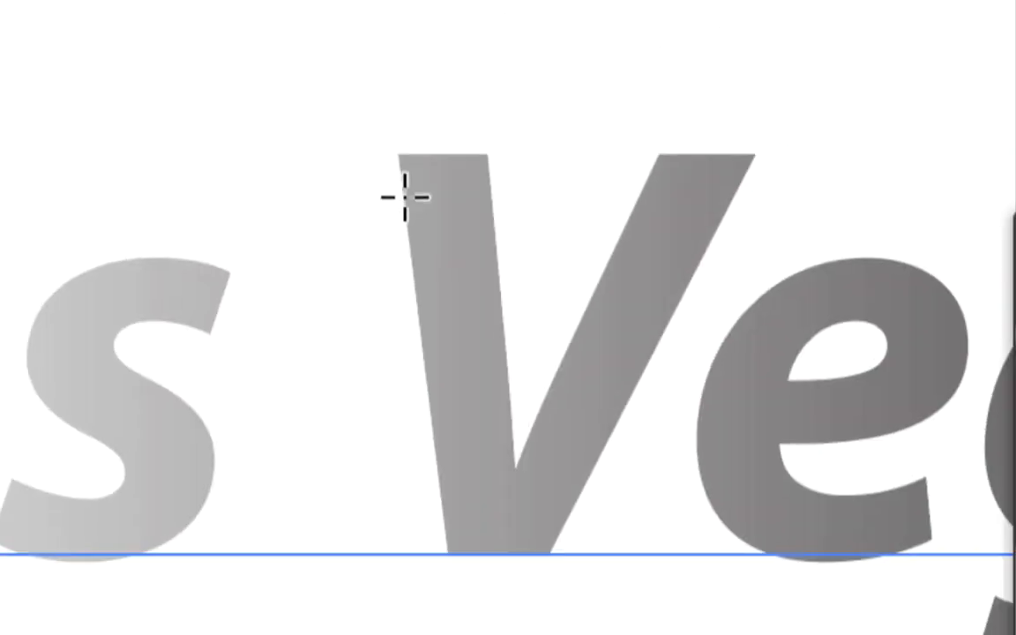
left_click_drag(419, 141, 428, 585)
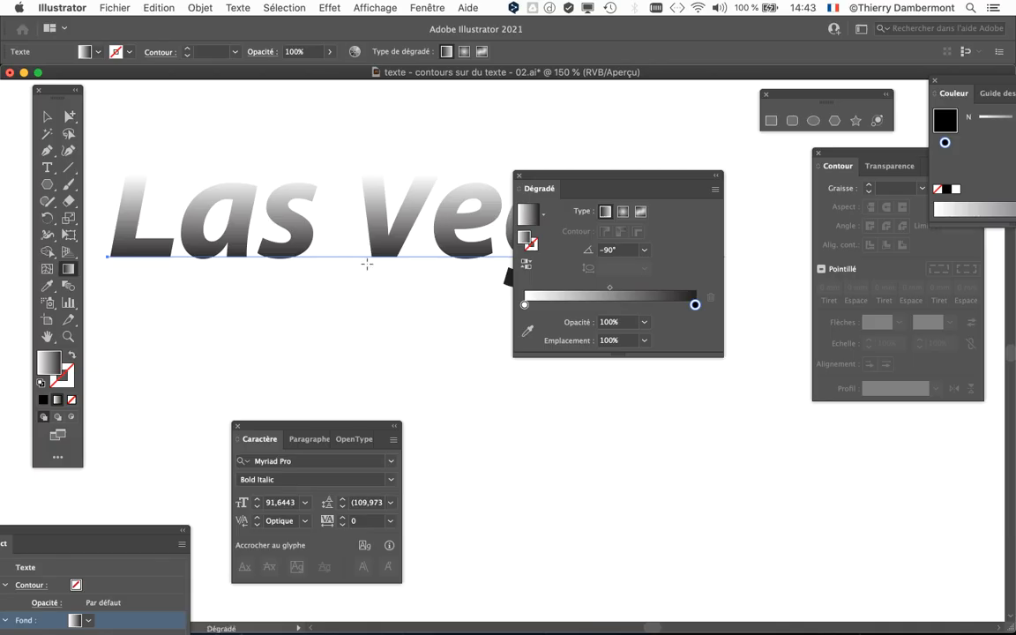
left_click_drag(576, 174, 676, 278)
left_click_drag(465, 283, 436, 323)
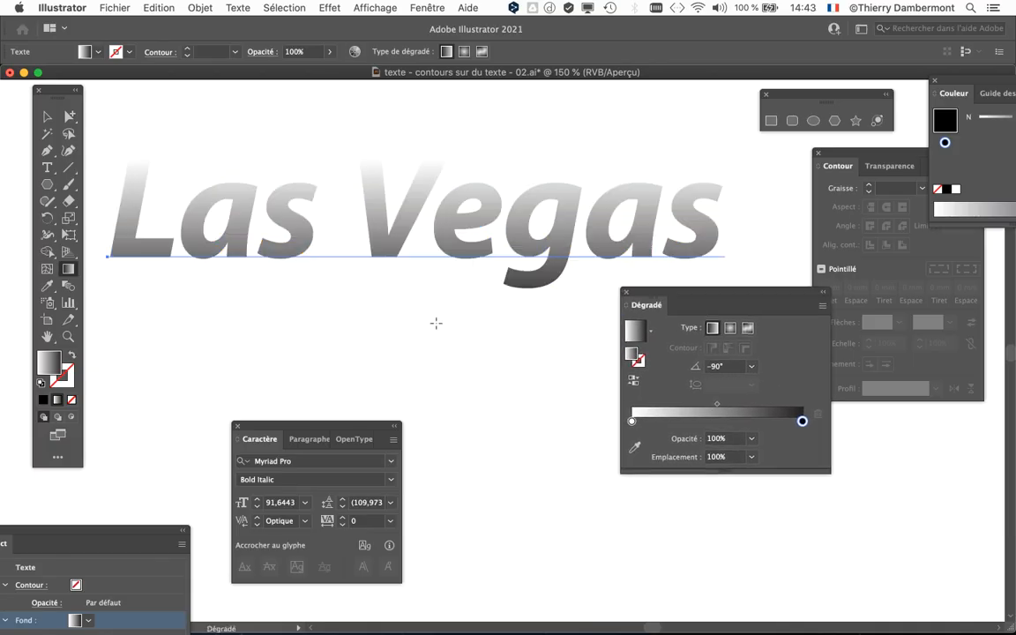
Open the colour of the gradient's white stop and switch its colour mode from greyscale to RGB (RVB).
left_click_drag(696, 294, 597, 301)
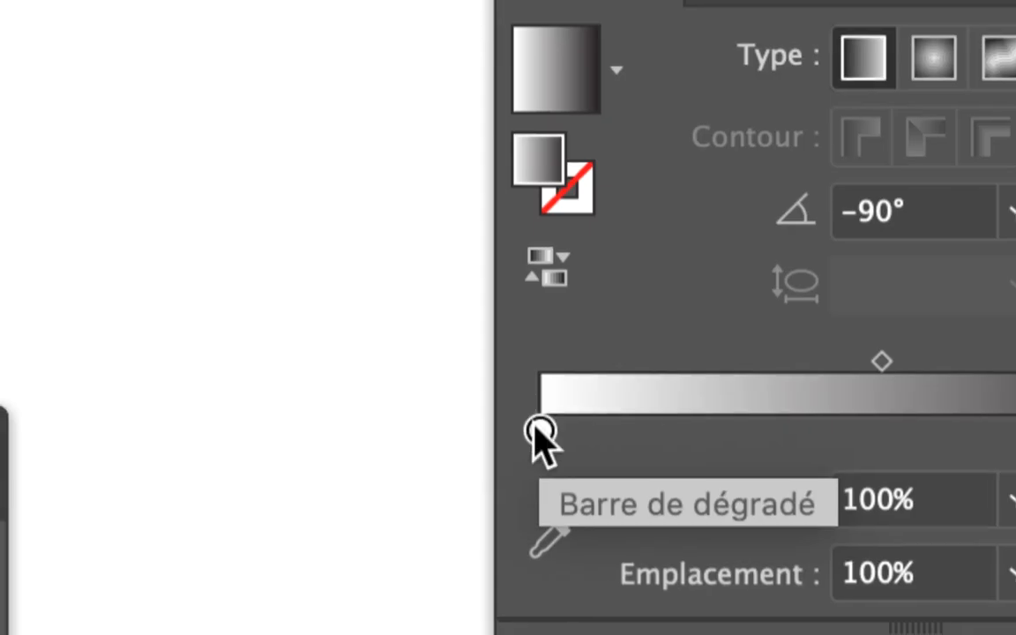
double_click(540, 430)
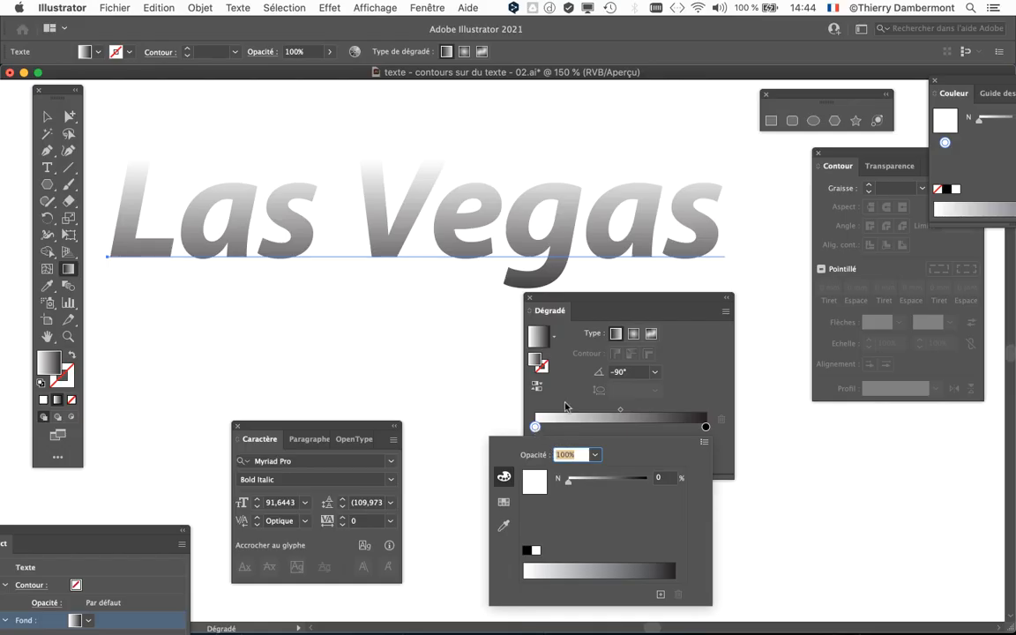
left_click_drag(561, 305, 173, 121)
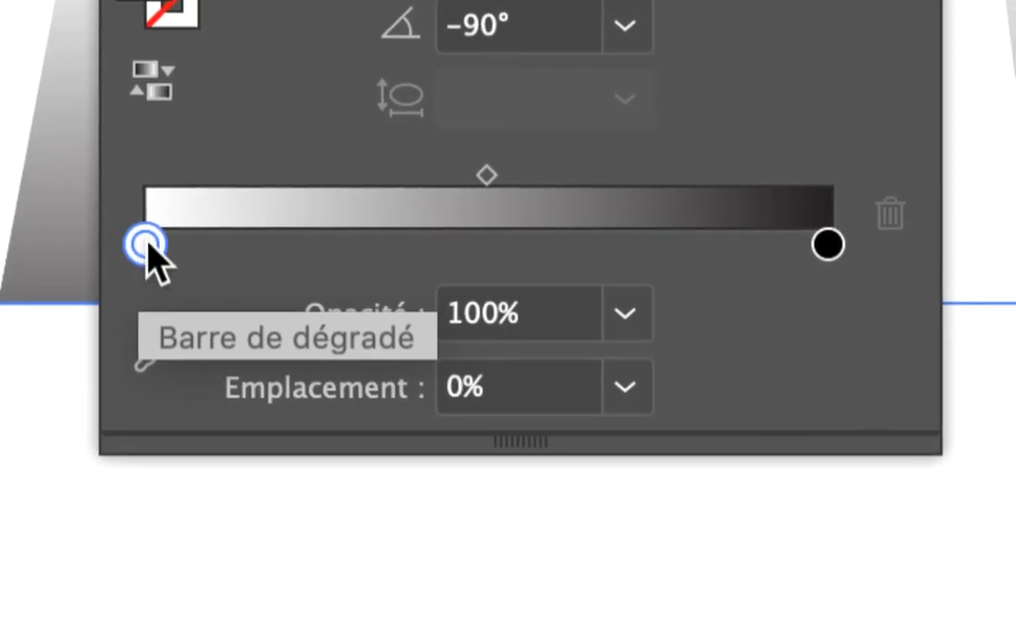
double_click(148, 249)
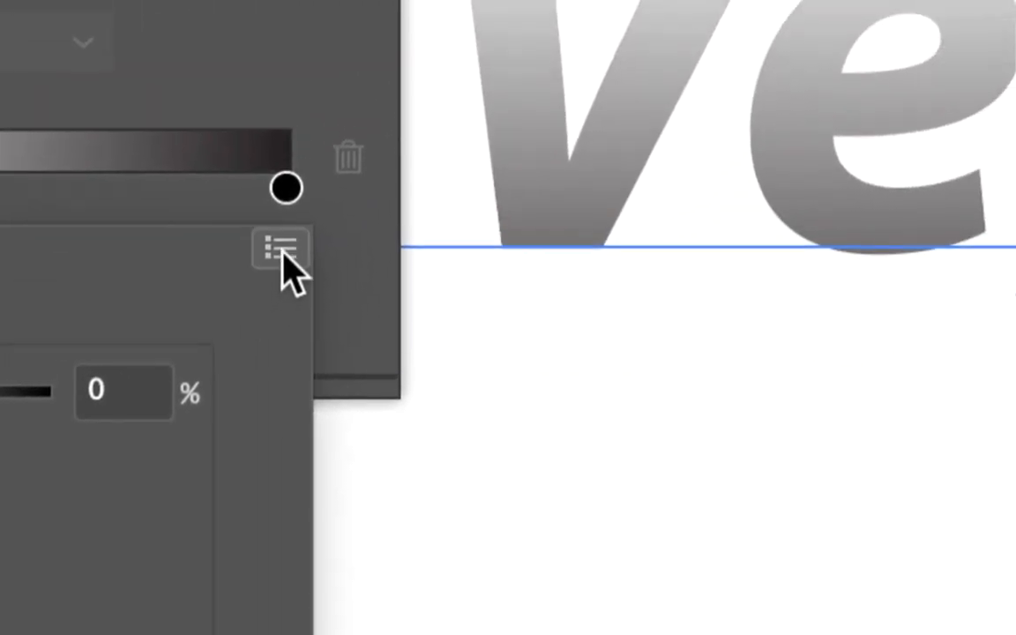
left_click(280, 250)
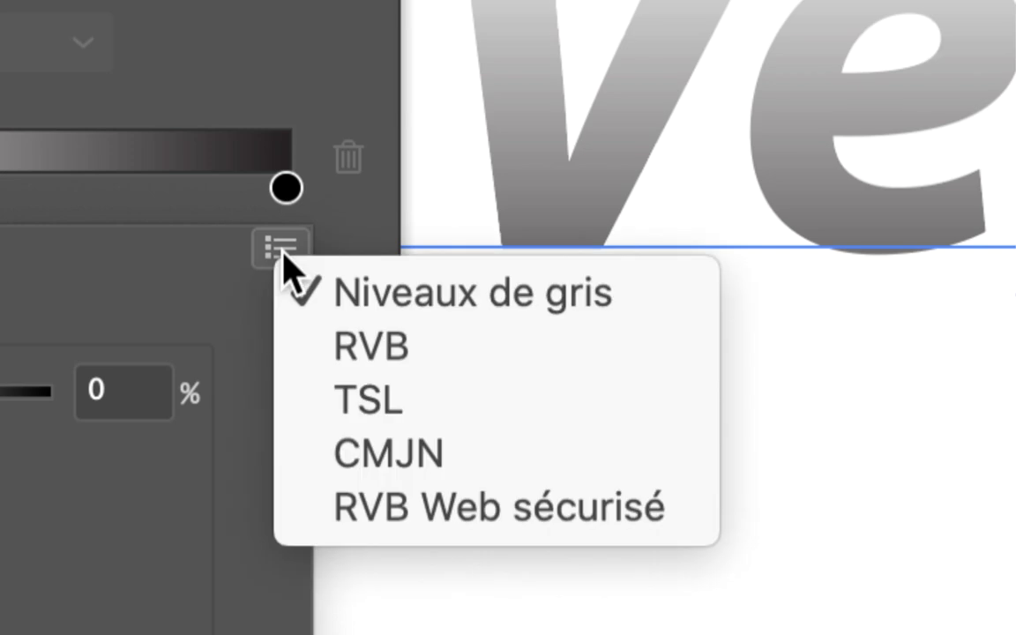
left_click(333, 355)
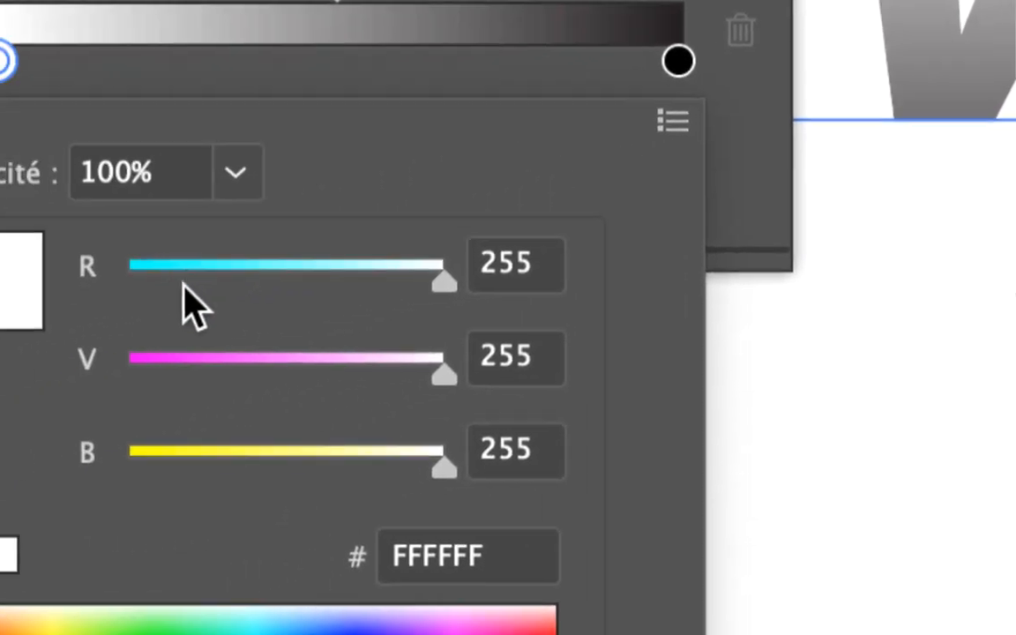
Set the gradient's first stop to the gold colour BF9000 and reposition the gradient settings to uncover the text.
left_click(184, 286)
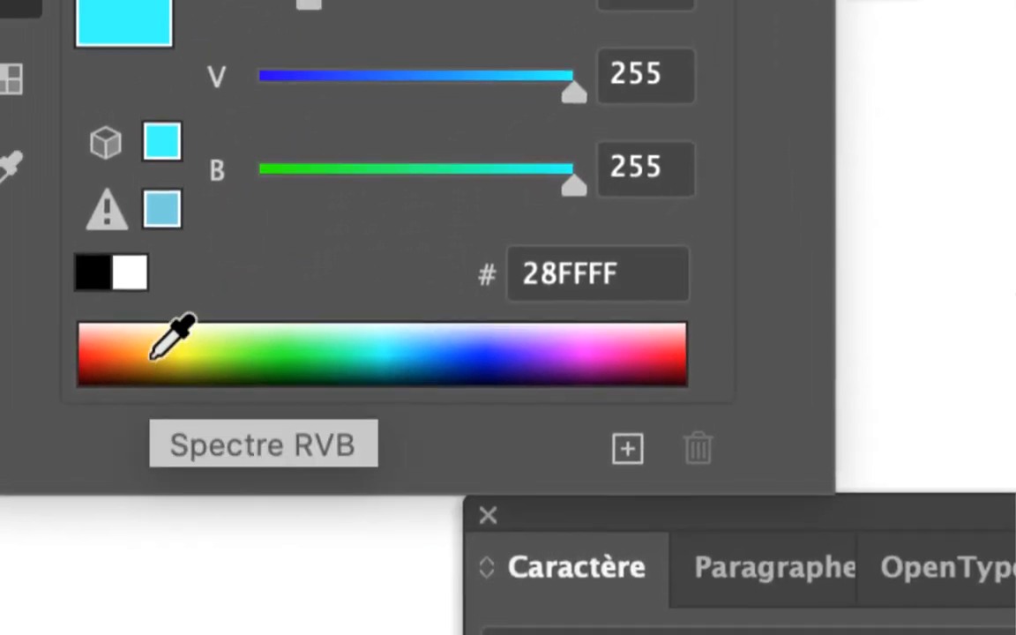
left_click(152, 349)
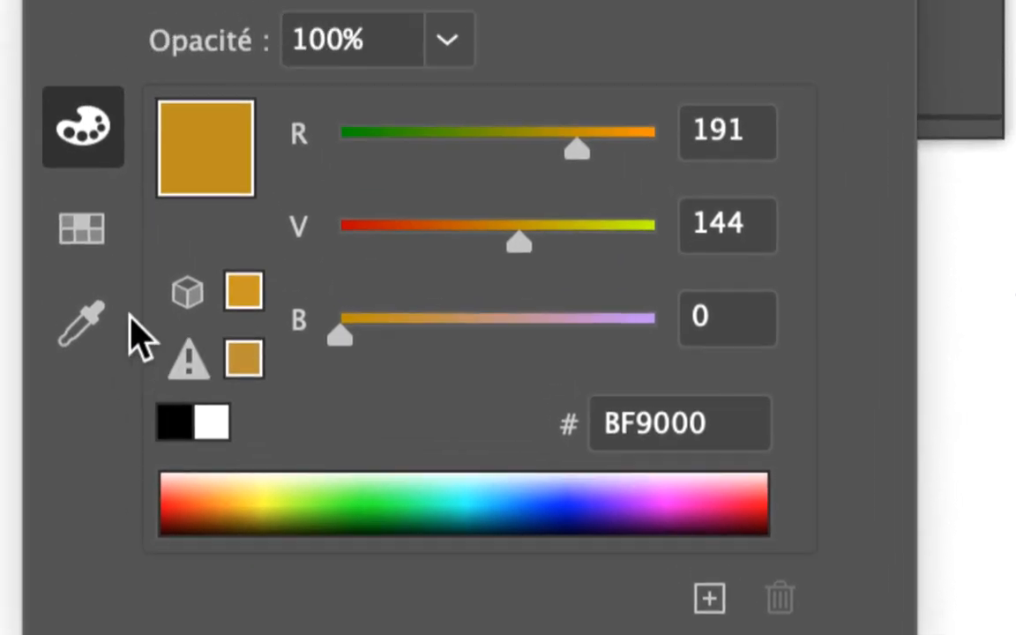
left_click(11, 79)
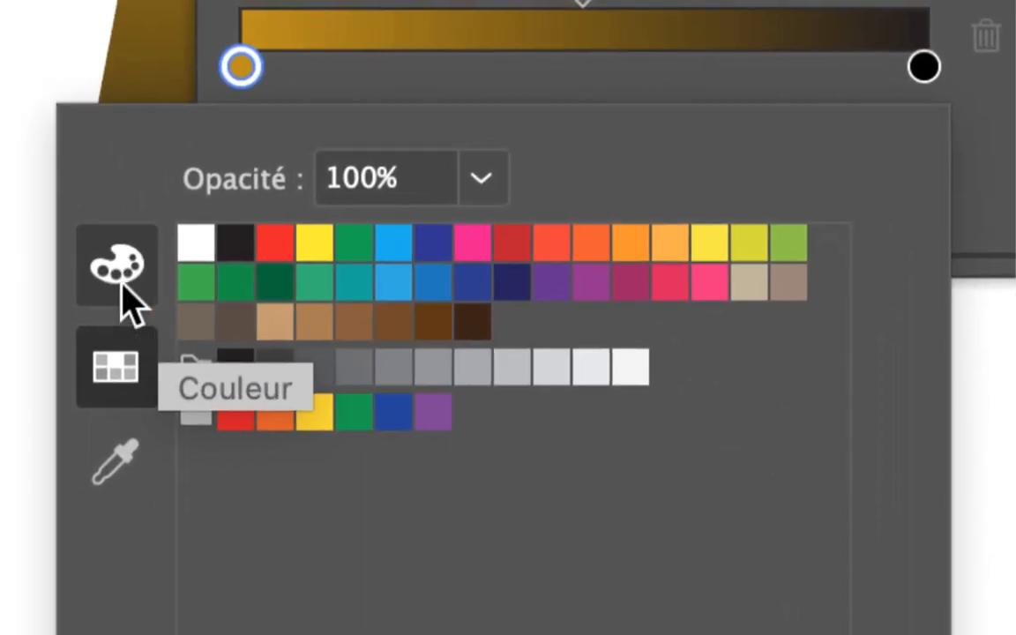
left_click(122, 284)
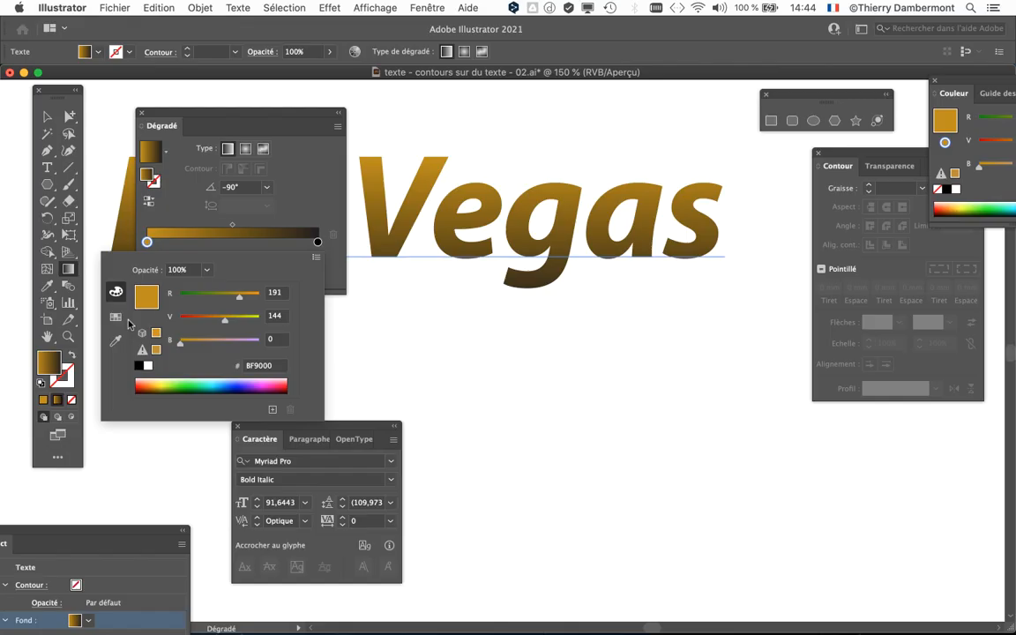
left_click(243, 120)
left_click_drag(243, 120, 682, 279)
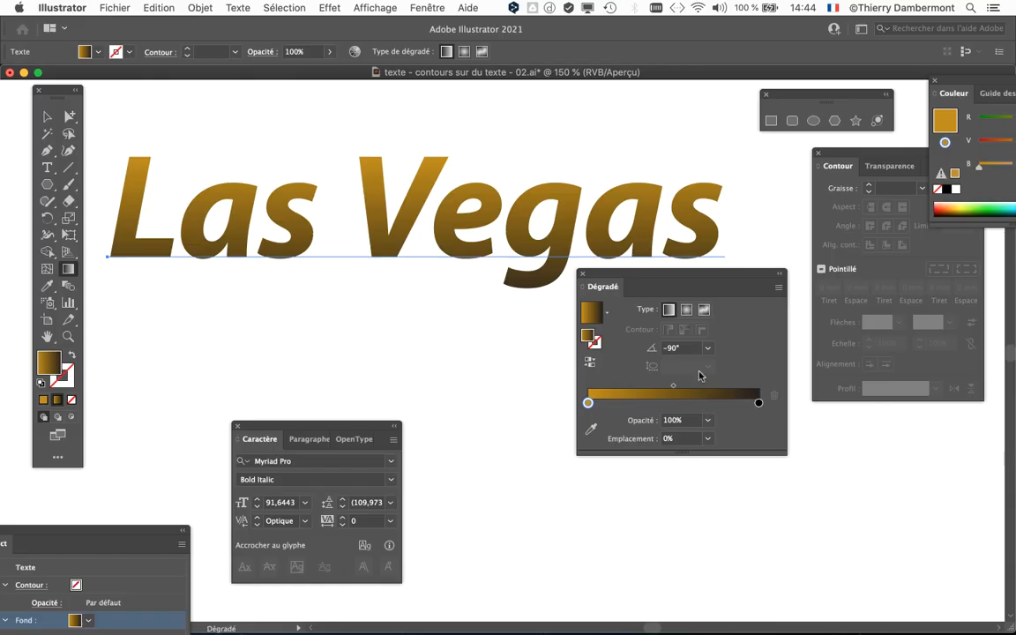
left_click_drag(640, 279, 640, 319)
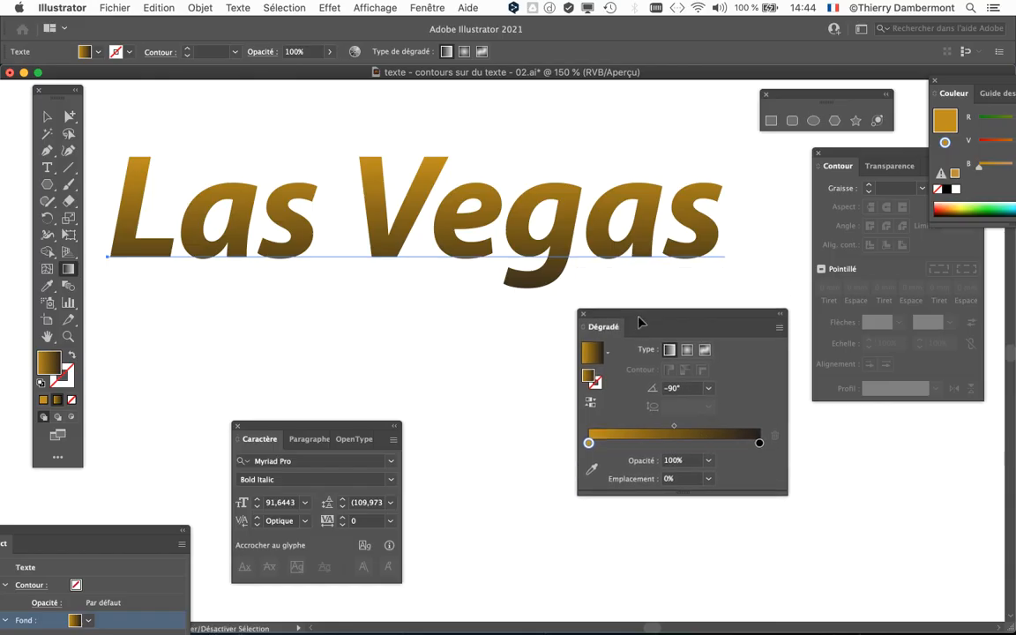
Save a copy of the document as "texte - contours sur du texte - 03.ai" with the Illustrator 2020 options.
left_click(113, 7)
left_click(164, 140)
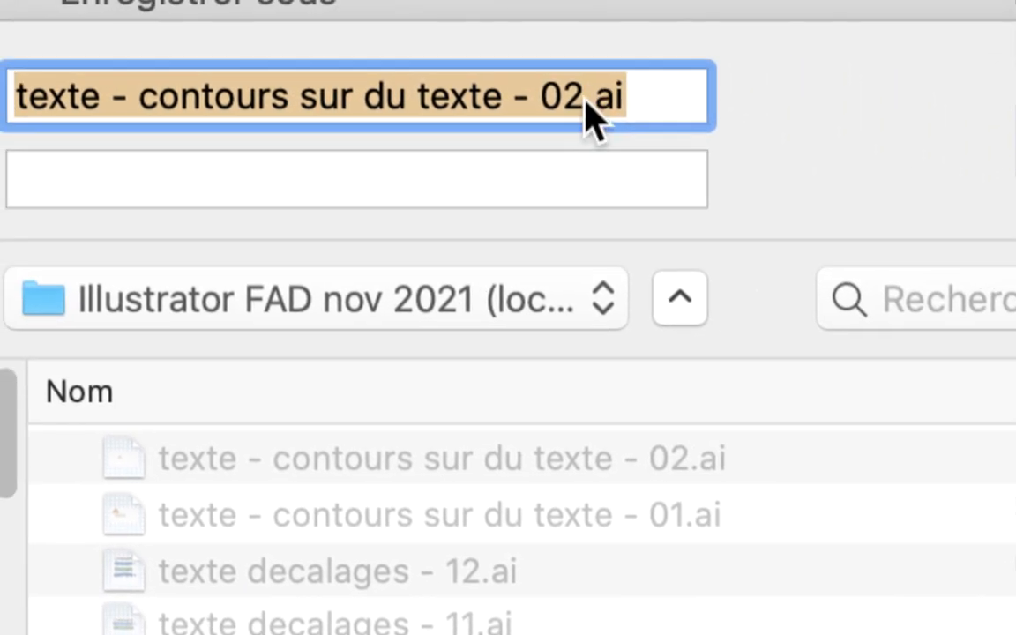
left_click(579, 99)
left_click_drag(577, 100, 569, 120)
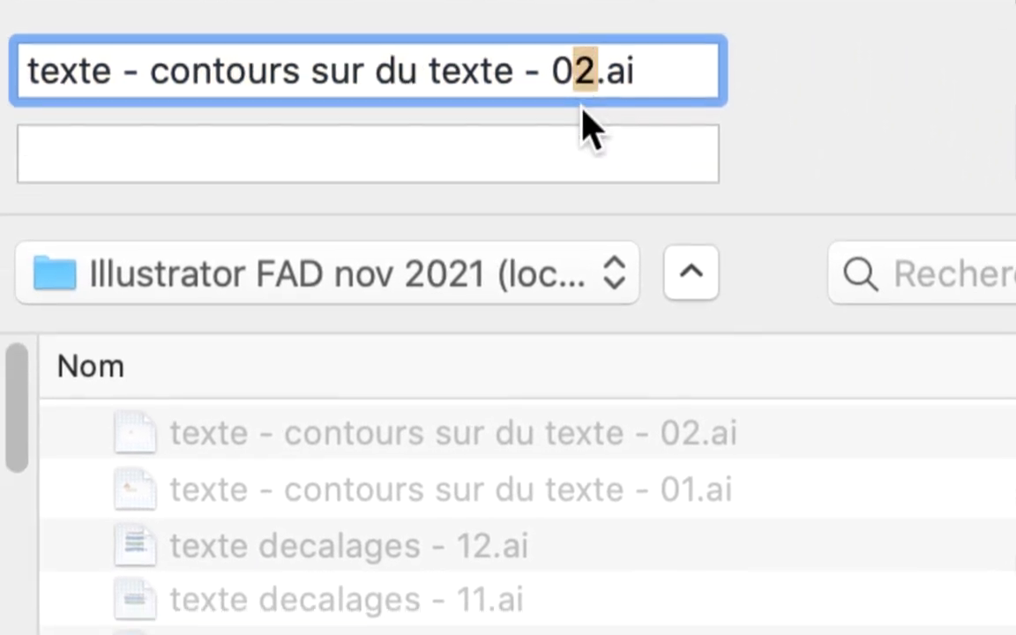
type("3")
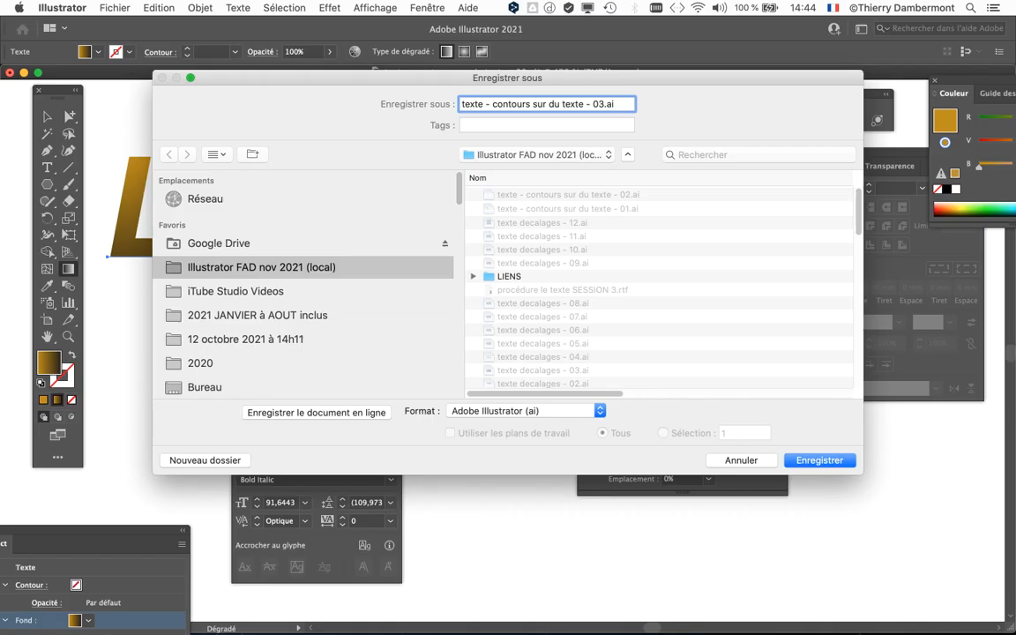
key("Return")
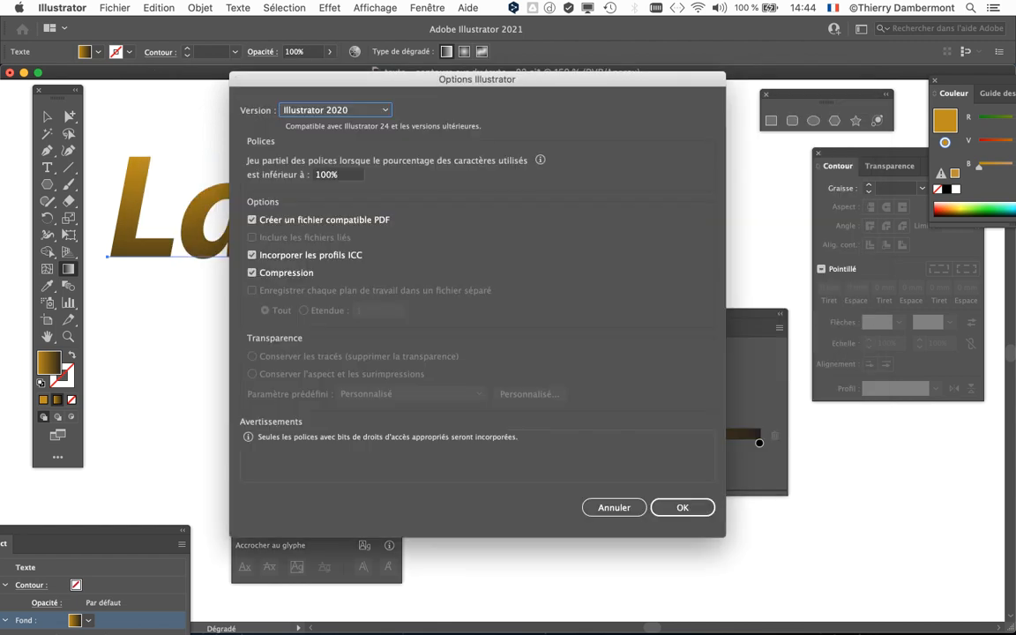
key("Return")
left_click_drag(679, 314, 687, 305)
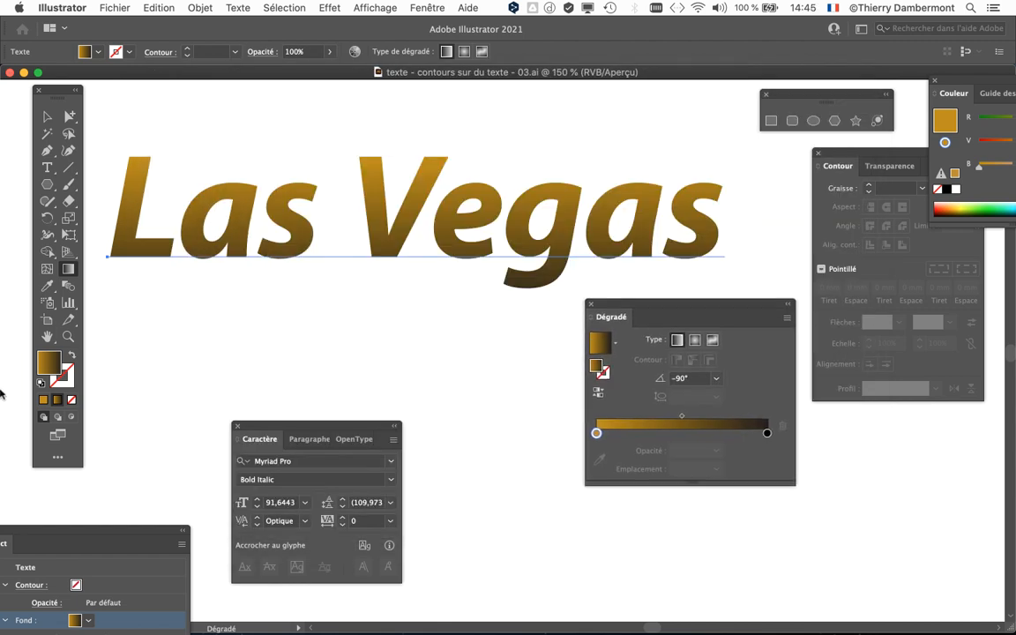
Switch to Firefox and look through the Google results for "cmyk values for gold" for gold colour codes.
mouse_move(3, 425)
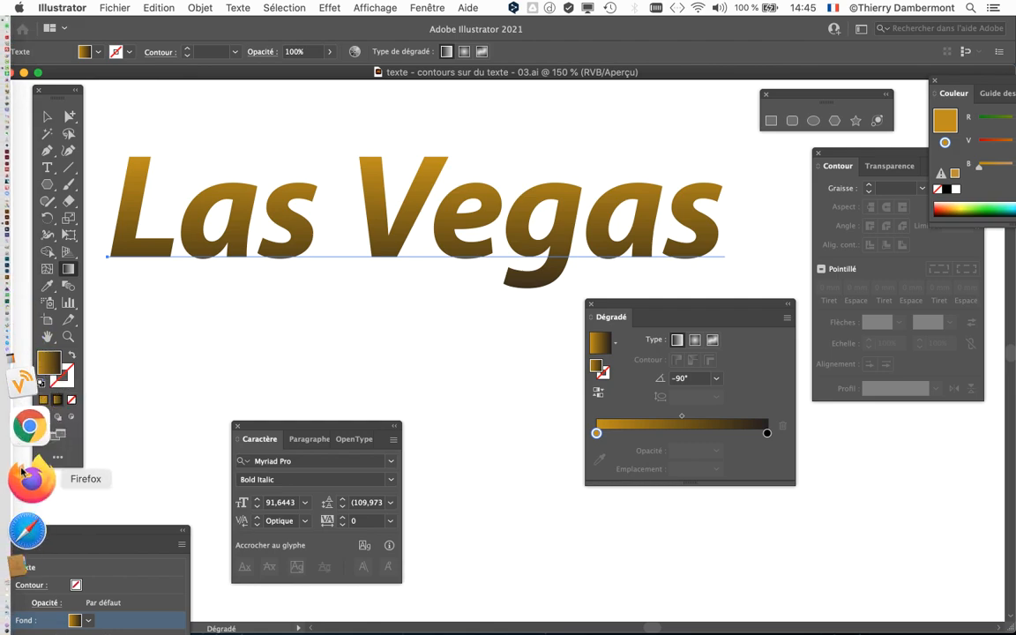
left_click(28, 479)
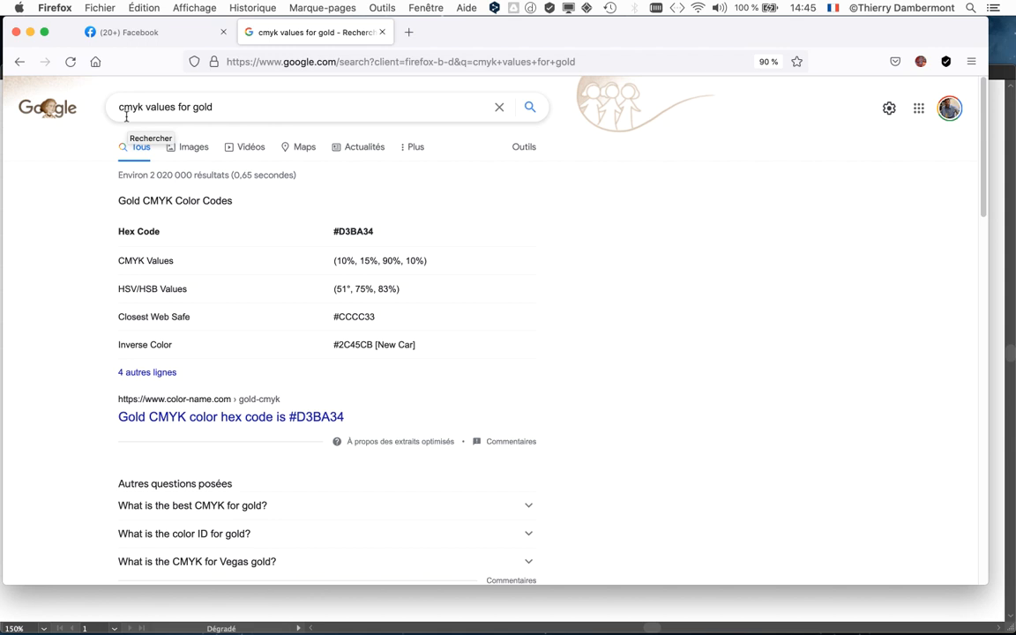
scroll(85, 266, "down", 1)
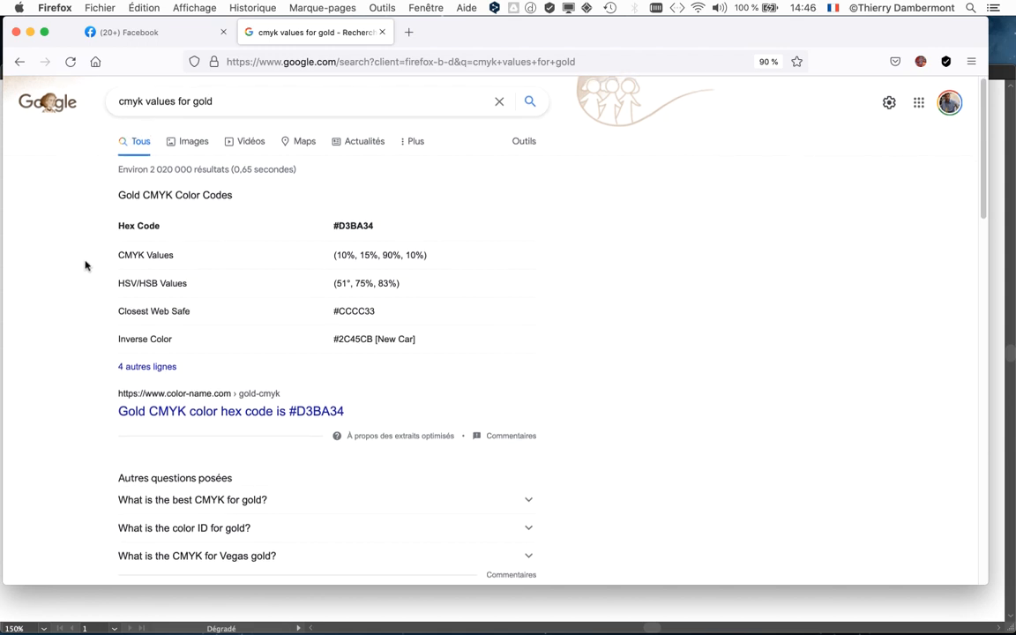
scroll(86, 266, "up", 1)
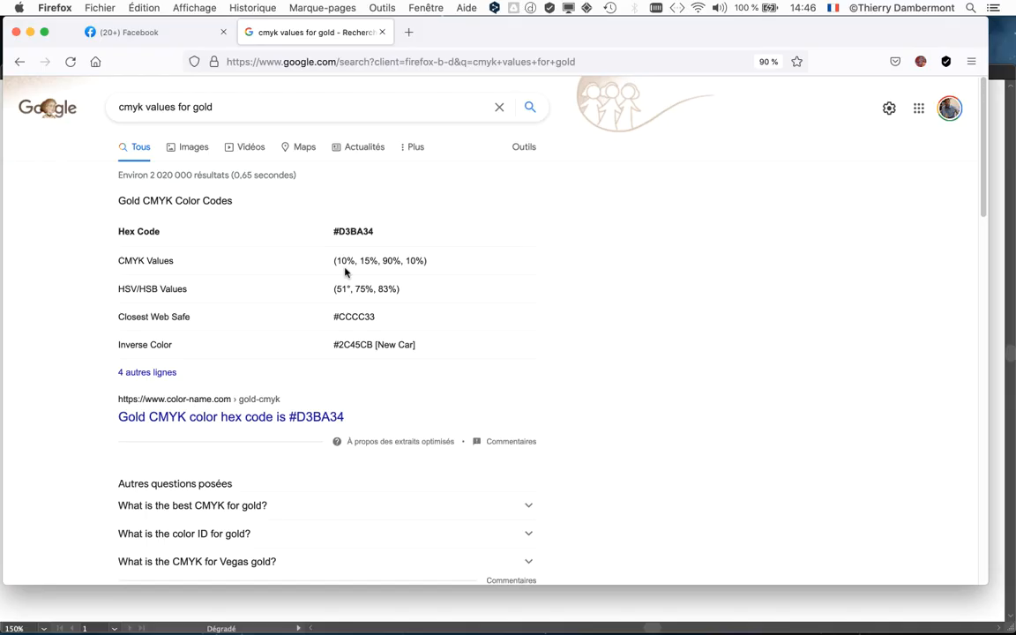
scroll(345, 277, "down", 10)
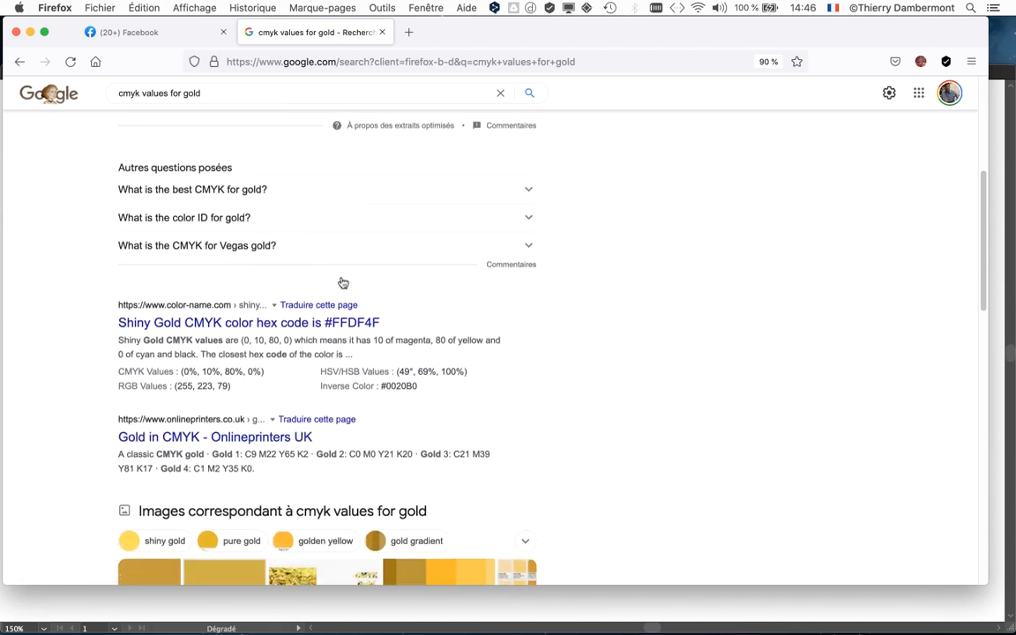
scroll(343, 282, "down", 7)
scroll(343, 282, "up", 10)
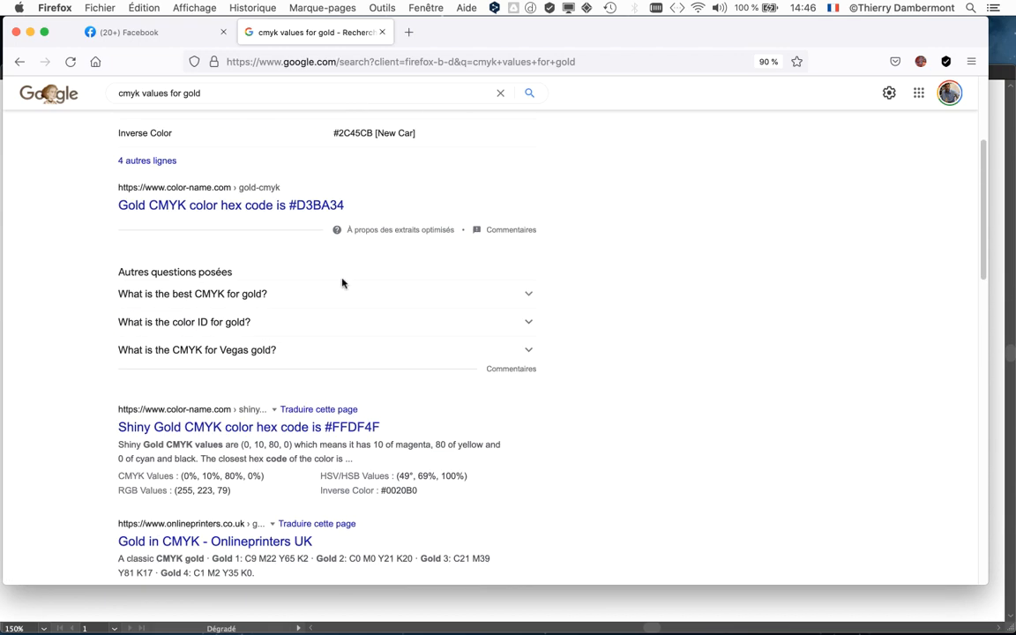
Browse the Google image results for "cmyk values for gold", view the new, old and official gold swatches, and return to Illustrator.
scroll(344, 284, "up", 5)
left_click(192, 150)
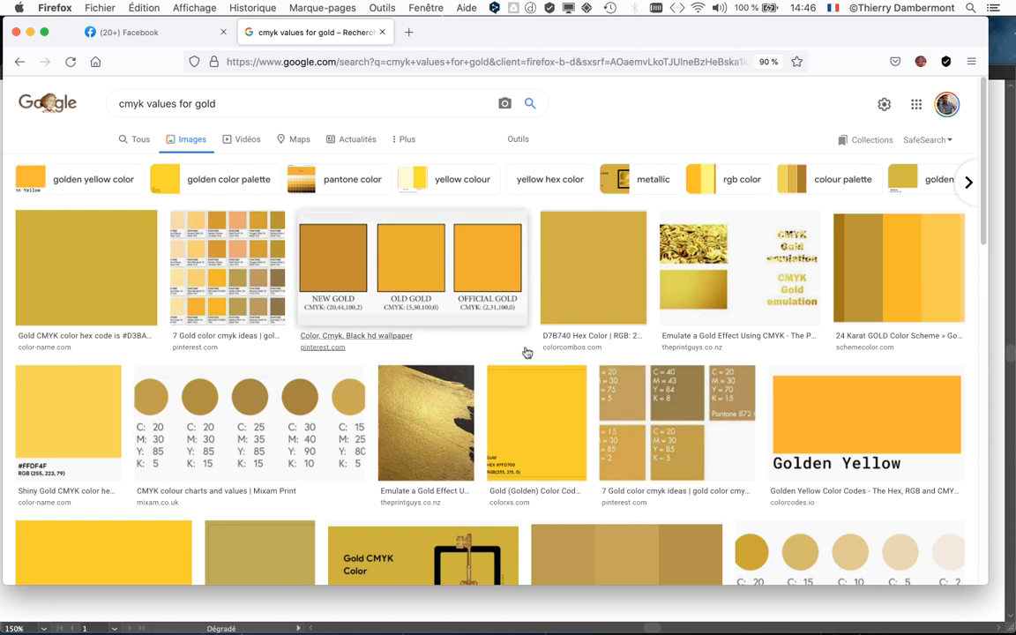
scroll(524, 350, "down", 1)
scroll(524, 350, "down", 1)
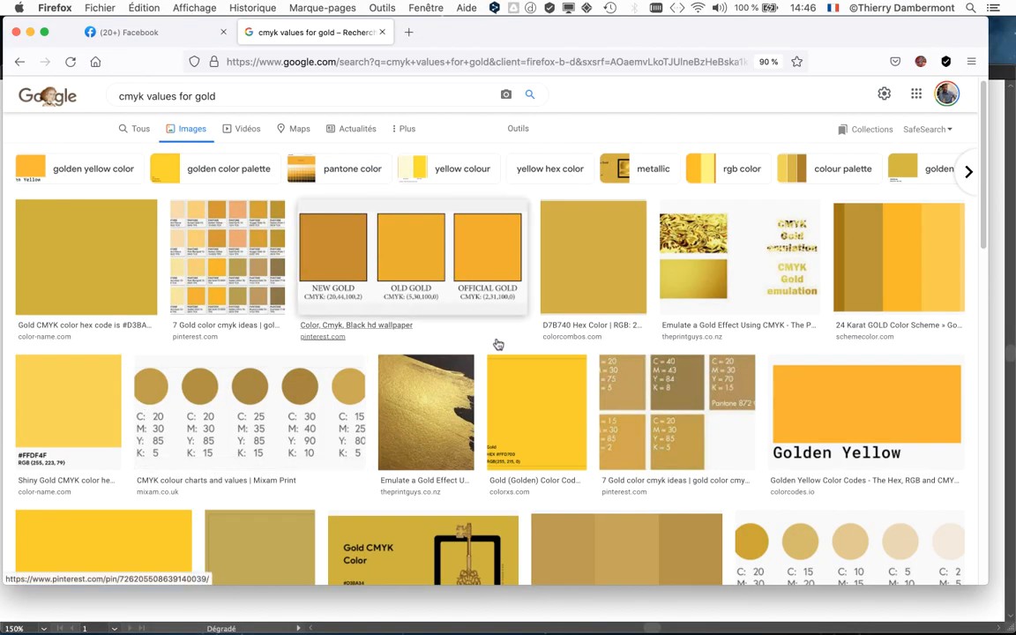
left_click(497, 279)
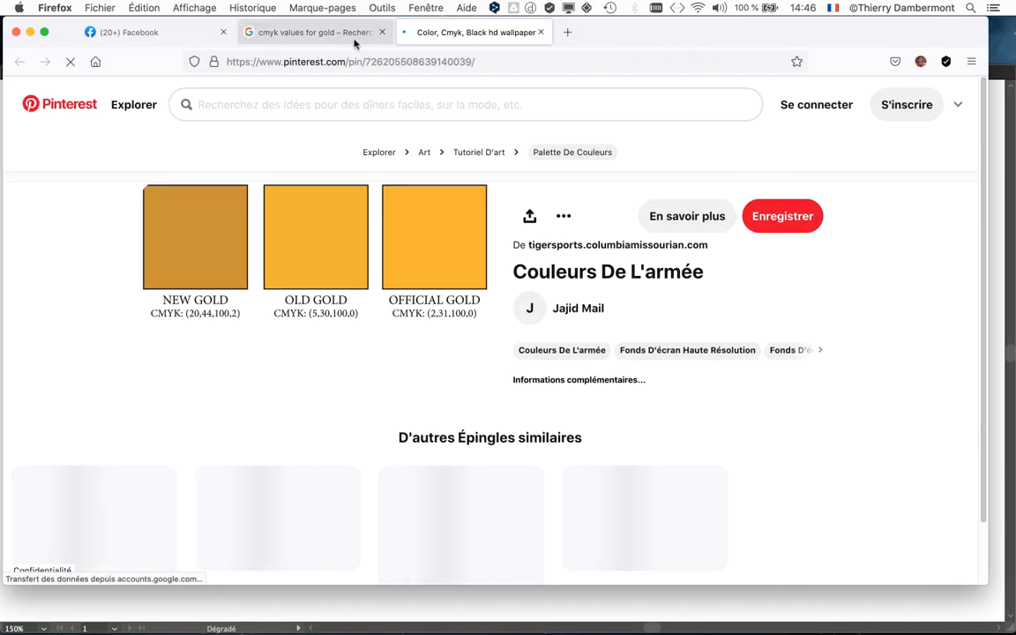
left_click(541, 32)
left_click(30, 32)
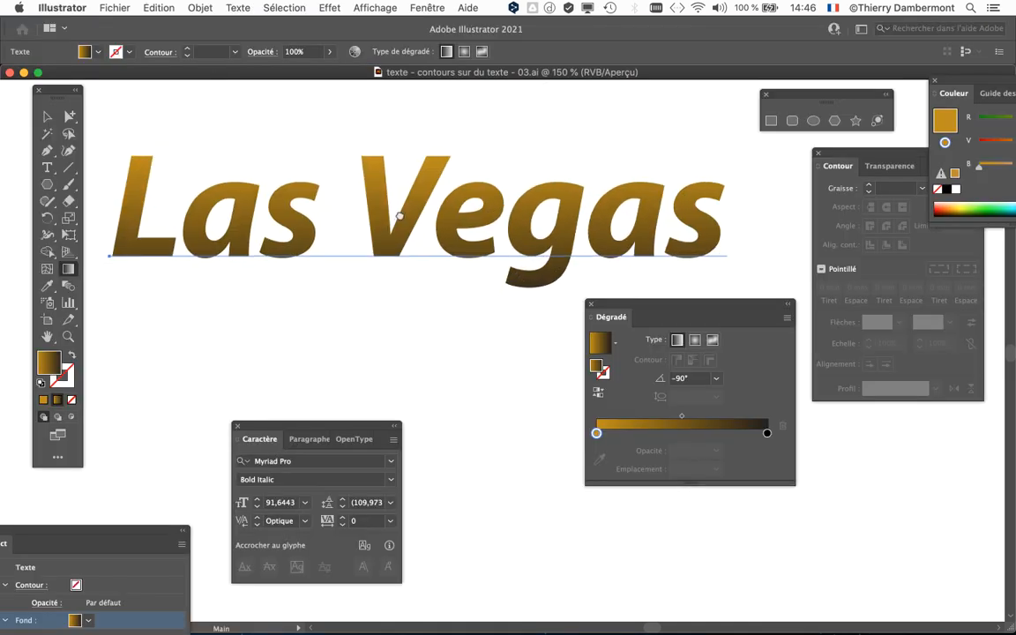
Place the Appearance (Aspect) settings beside the "Las Vegas" text and give the text a dark blue stroke.
left_click_drag(397, 215, 415, 201)
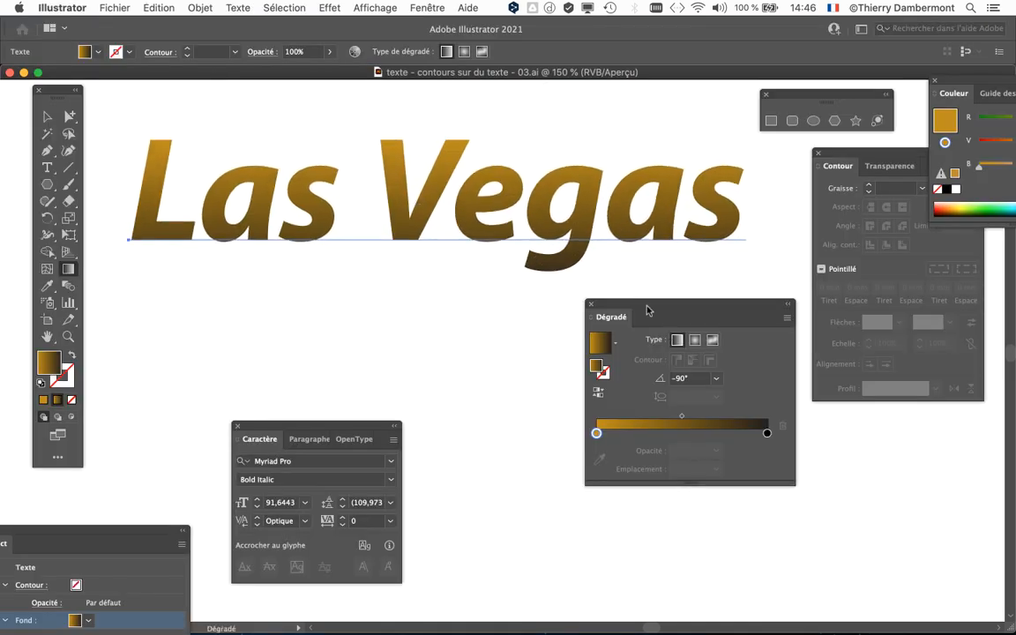
left_click_drag(648, 310, 716, 320)
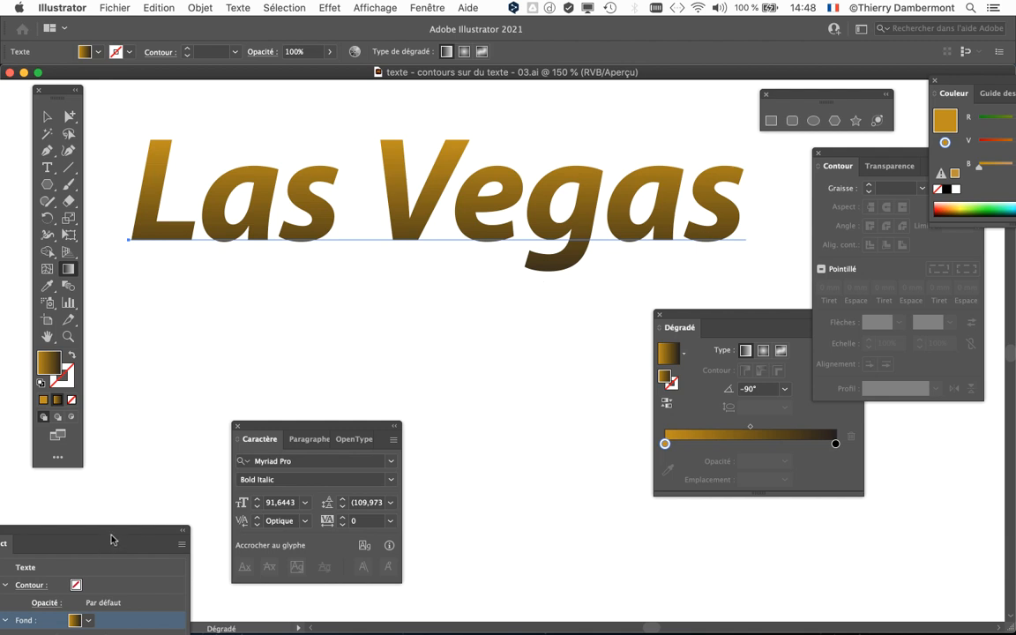
left_click_drag(100, 544, 672, 137)
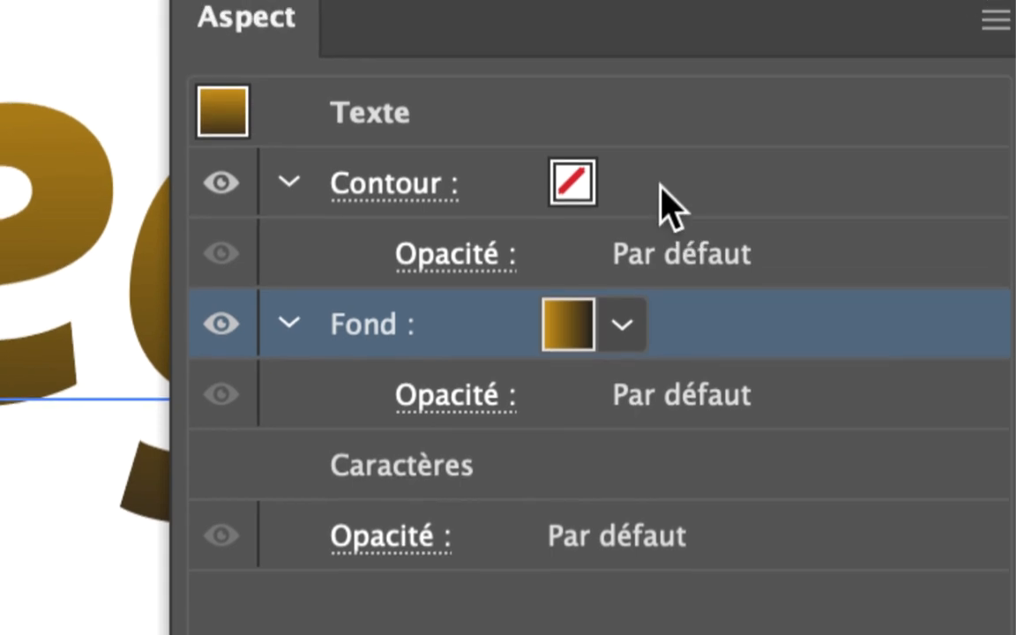
left_click(660, 187)
left_click(622, 183)
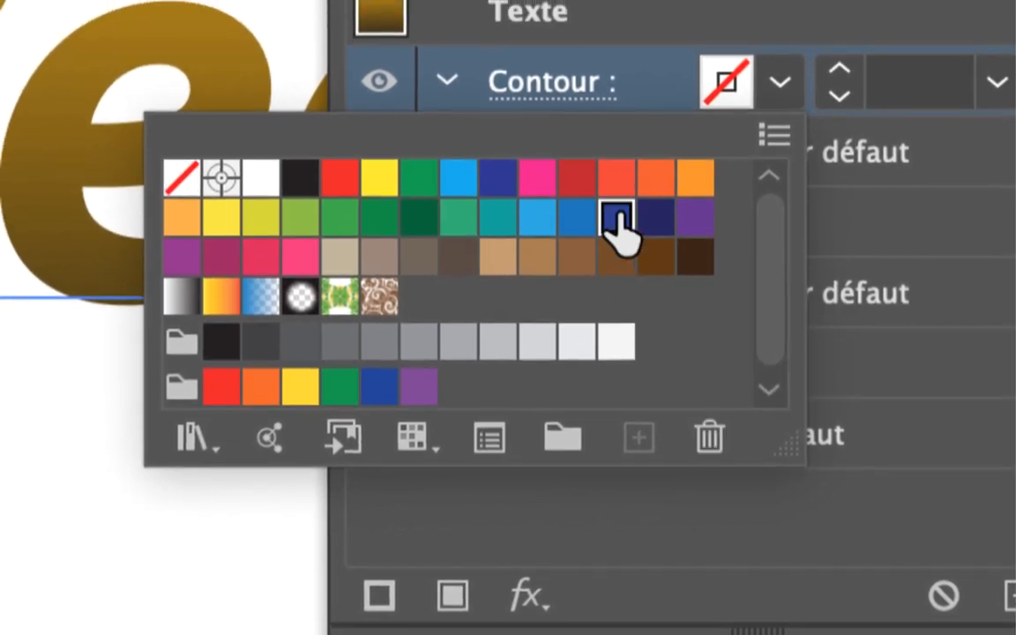
left_click(605, 195)
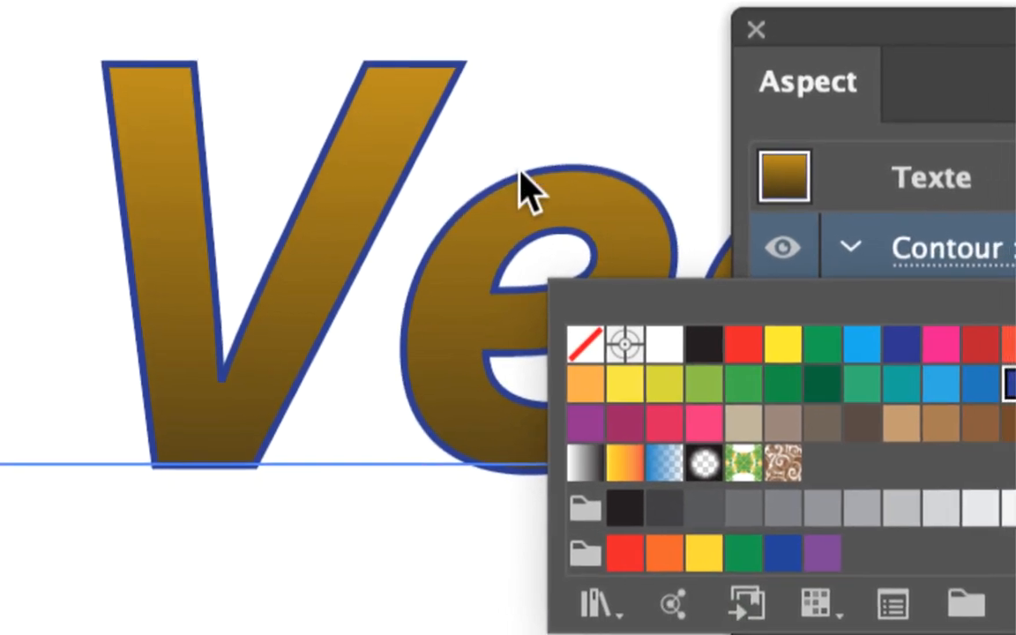
left_click(631, 185)
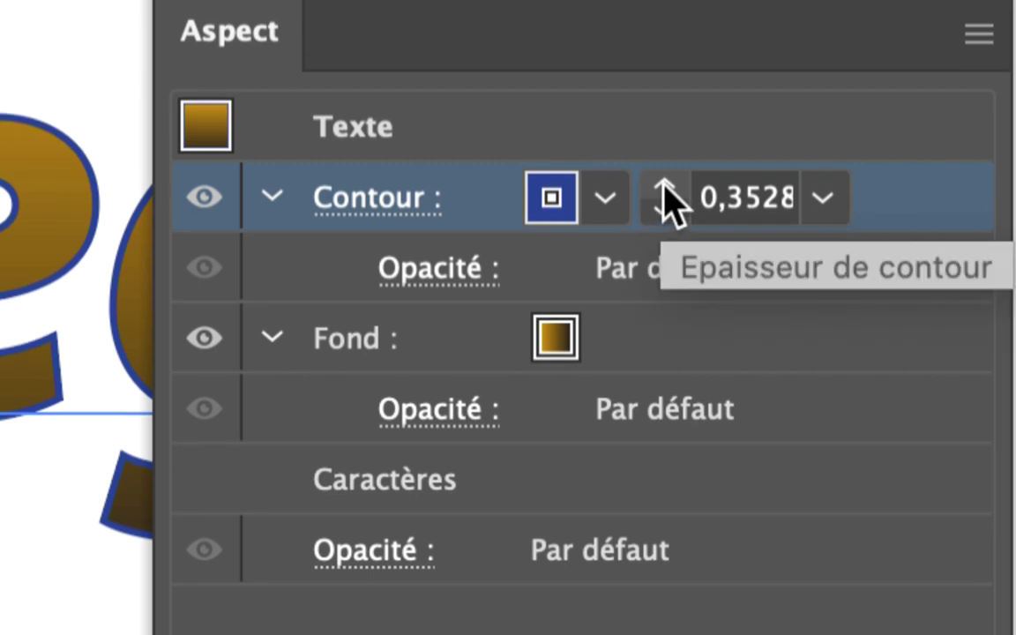
Try stroke weights of 1 mm, 2 mm and 0.2 mm on the text's blue outline.
left_click(664, 185)
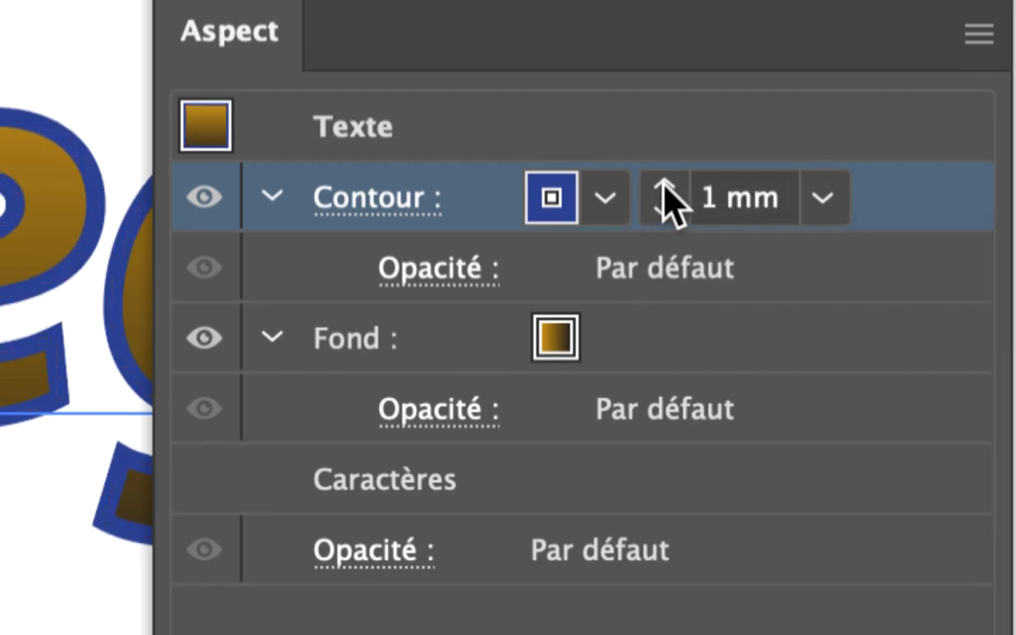
left_click(664, 185)
left_click(664, 185)
left_click(664, 210)
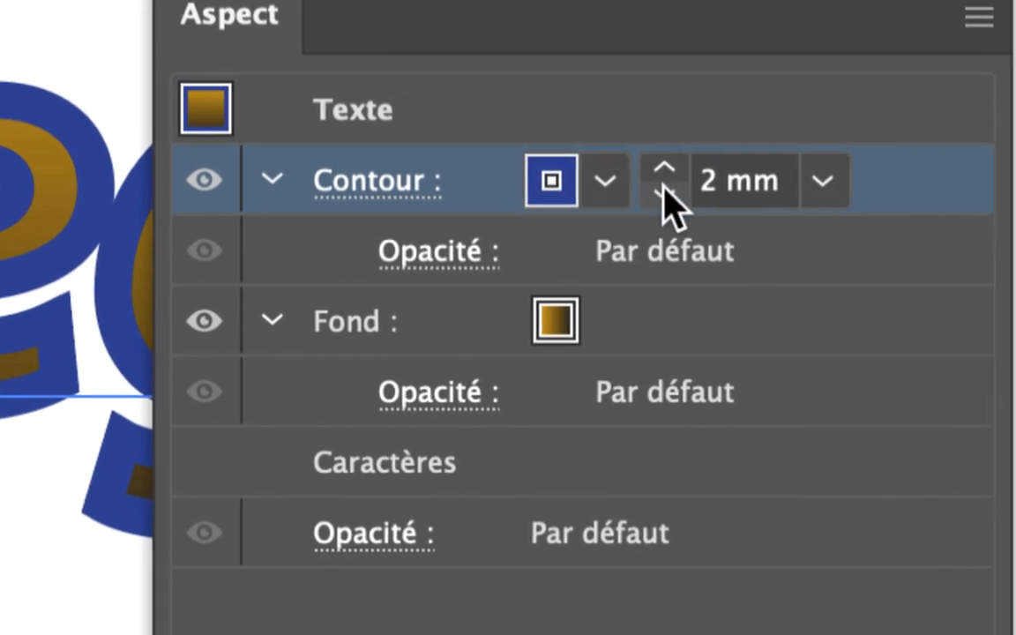
double_click(706, 183)
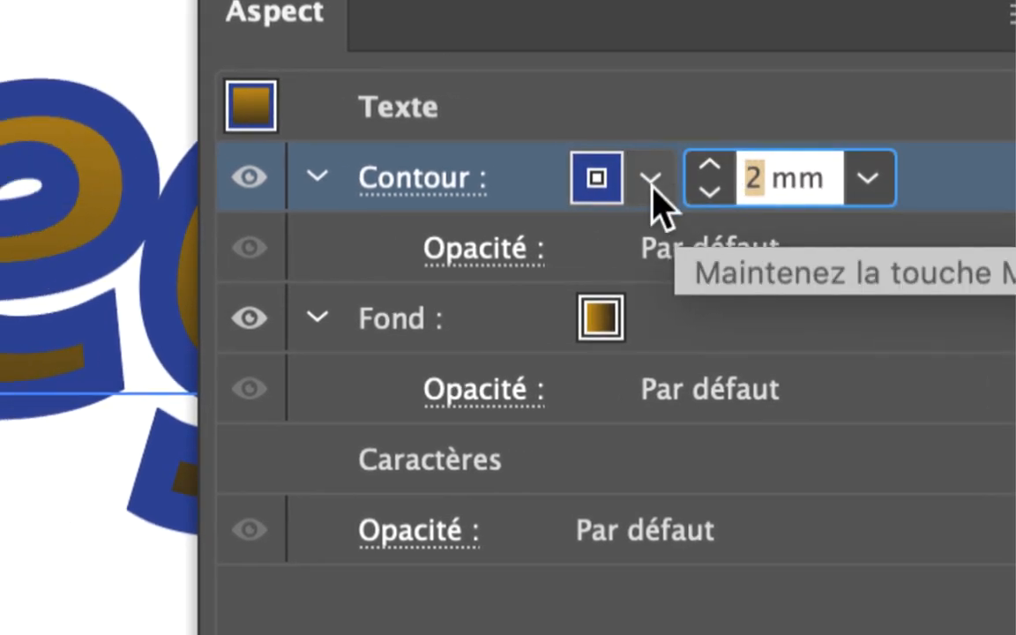
type("0,2")
key("Return")
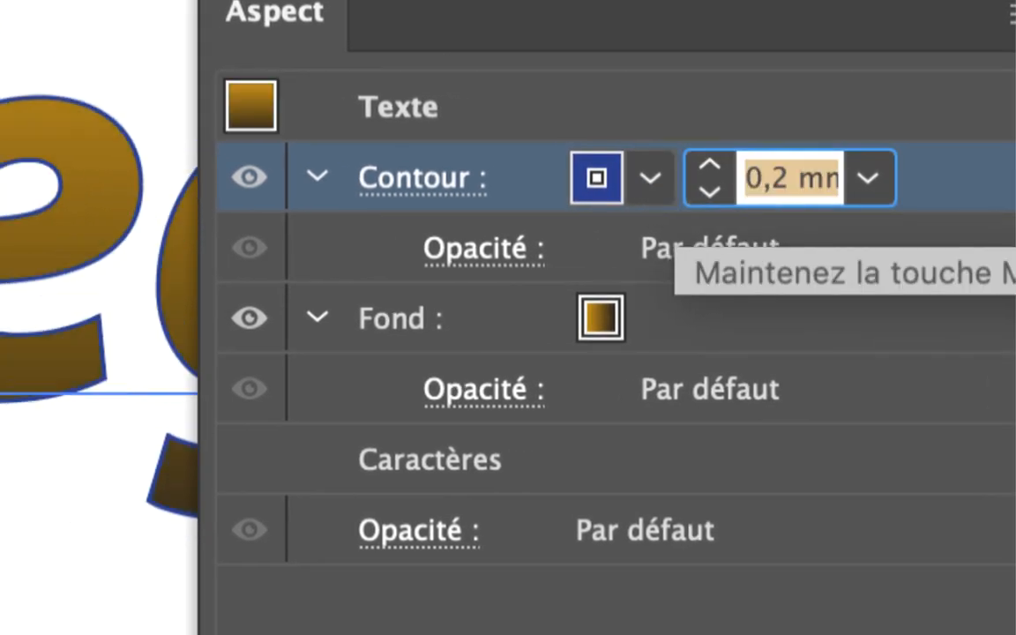
Set the weight of the text's blue stroke to 0.4 mm.
left_click_drag(783, 188, 768, 185)
type("4")
key("Return")
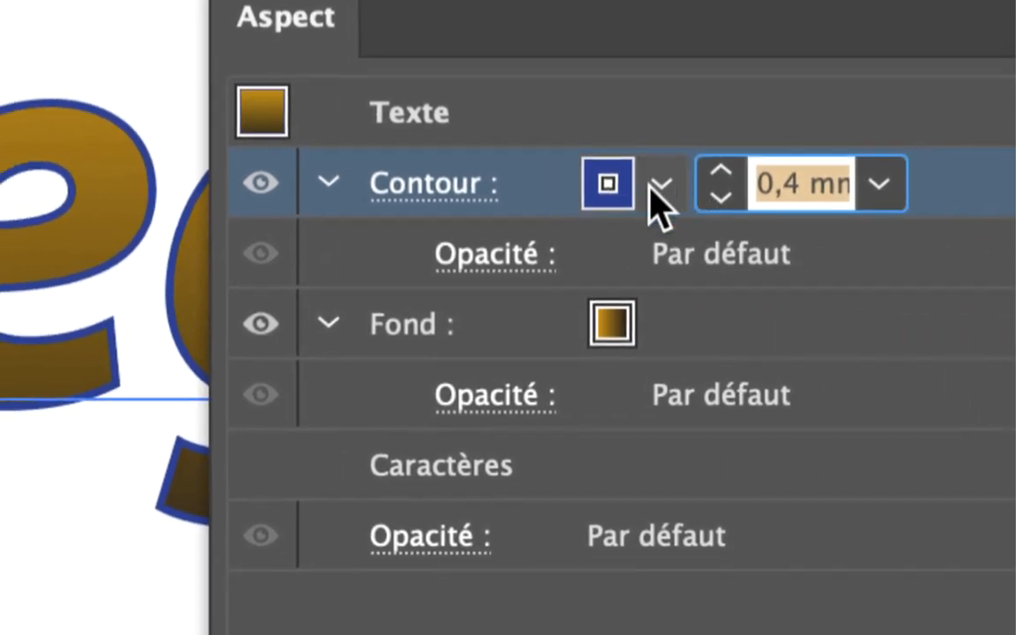
left_click(551, 185)
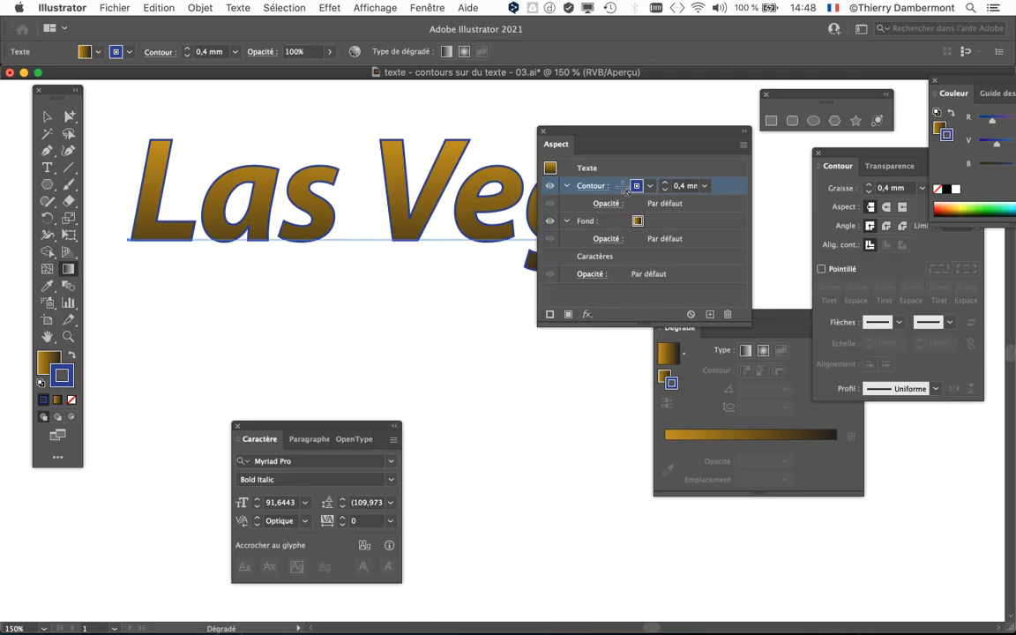
Reposition the Appearance (Aspect) panel over the enlarged letters and make it taller.
left_click_drag(541, 130, 703, 151)
scroll(506, 216, "up", 1)
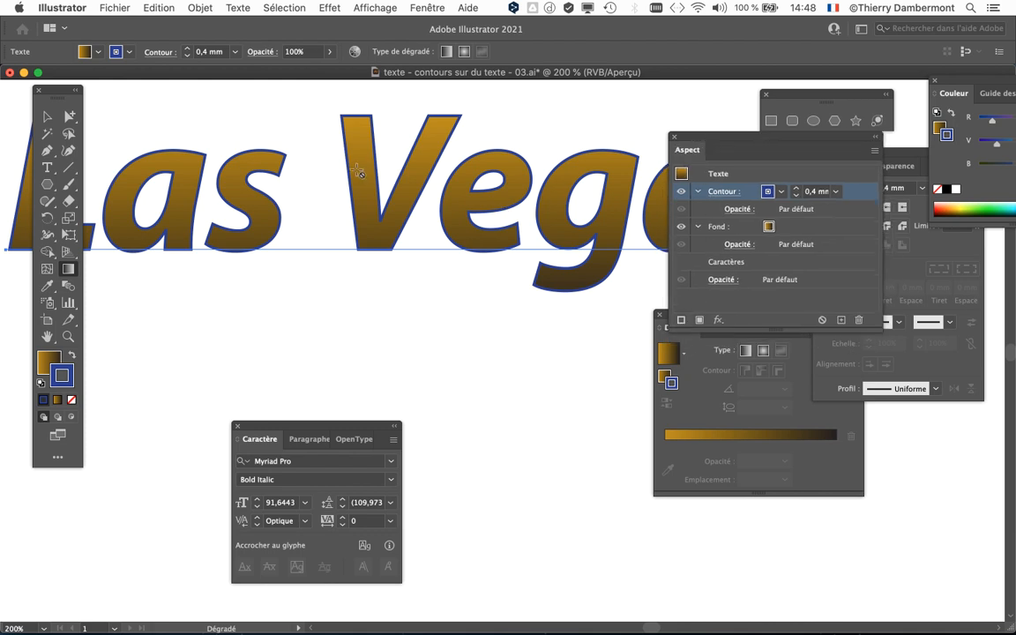
scroll(410, 163, "up", 1)
left_click_drag(411, 163, 200, 234)
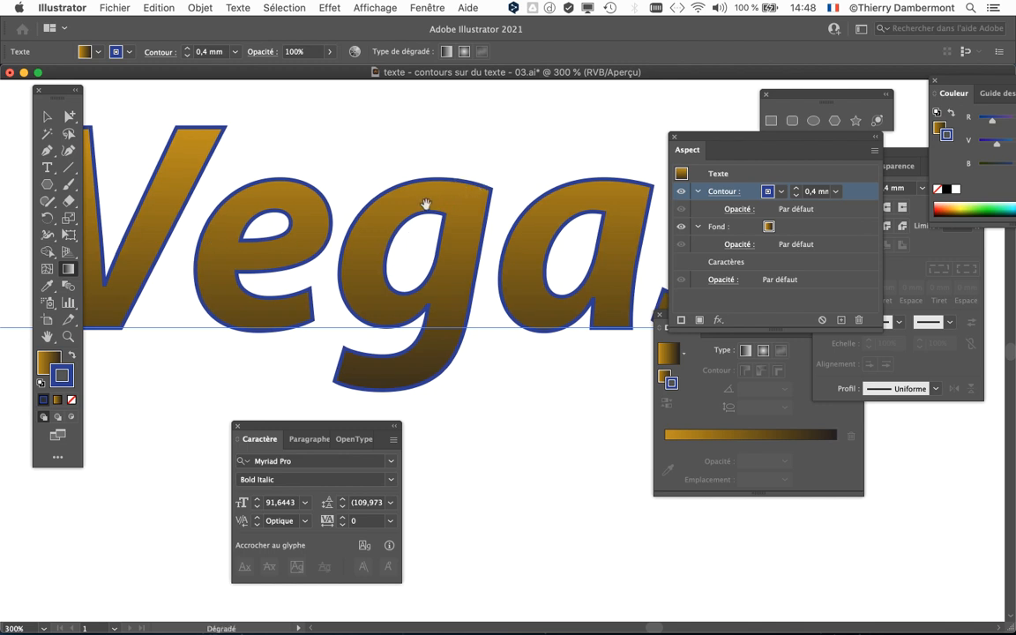
scroll(421, 209, "up", 2)
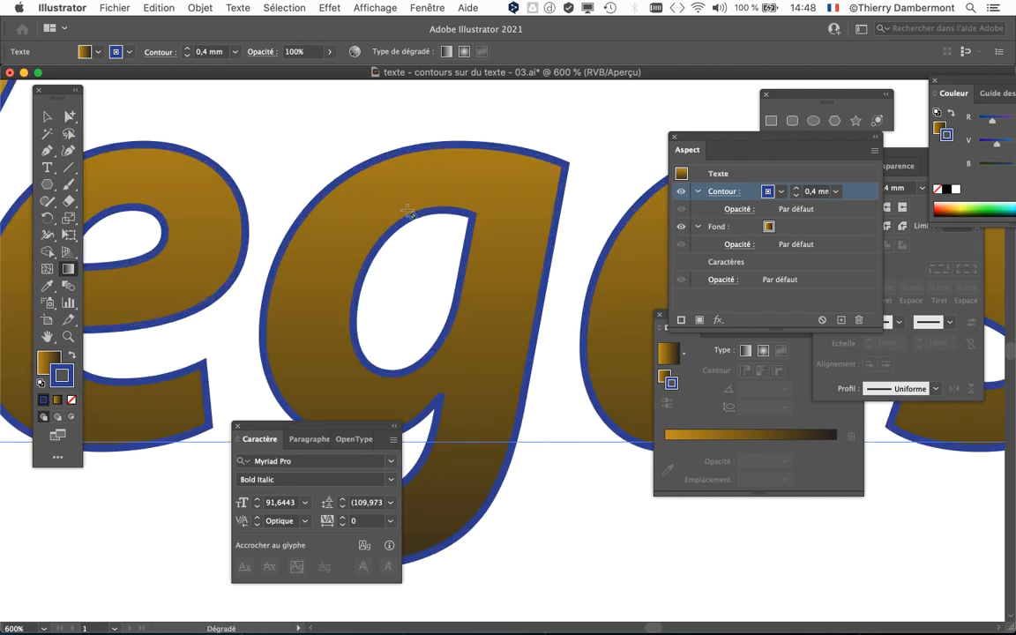
left_click_drag(296, 210, 292, 184)
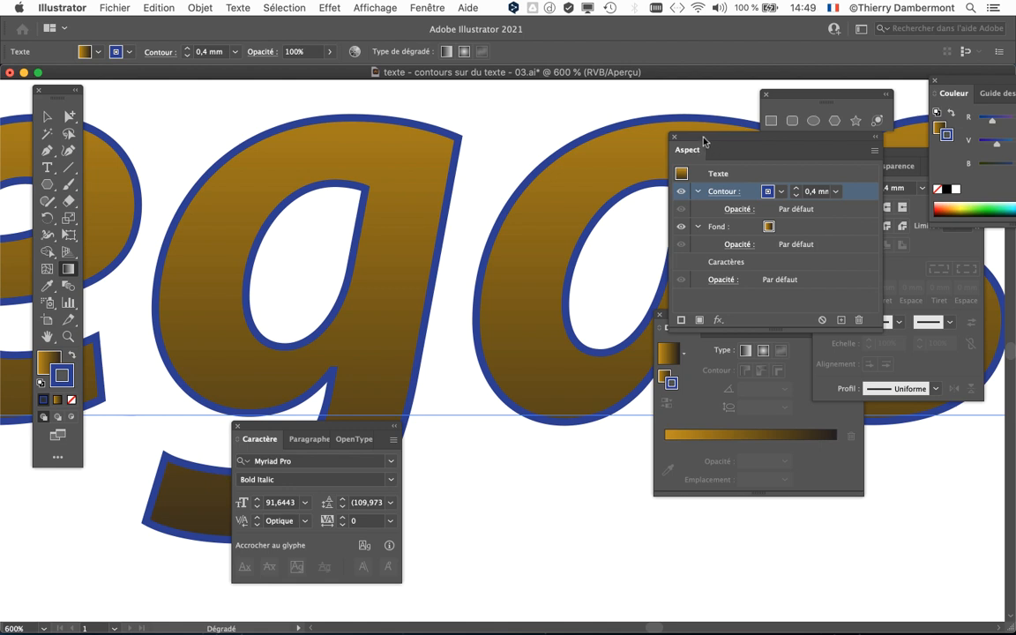
left_click_drag(700, 137, 512, 113)
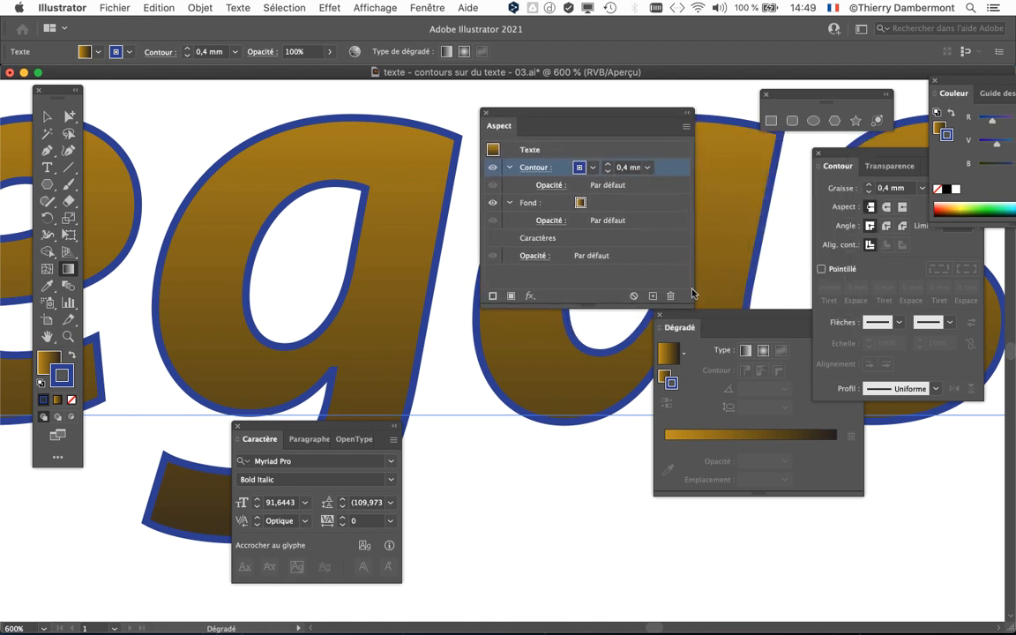
left_click_drag(693, 301, 676, 366)
Clear the workspace by closing the Gradient, Stroke, shape tools and Colour panels.
left_click_drag(708, 332, 801, 469)
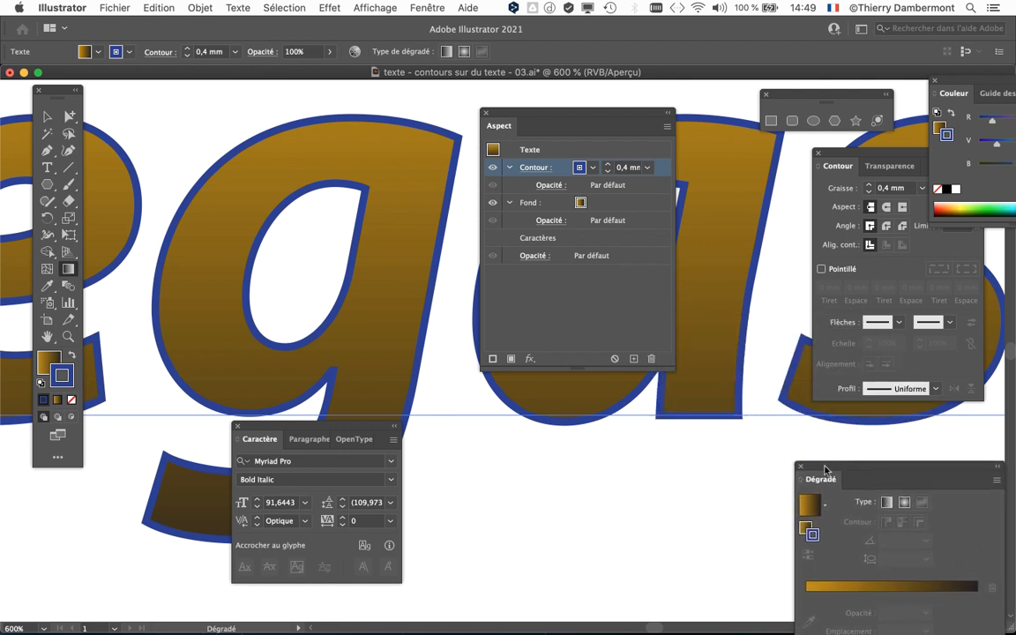
left_click(800, 466)
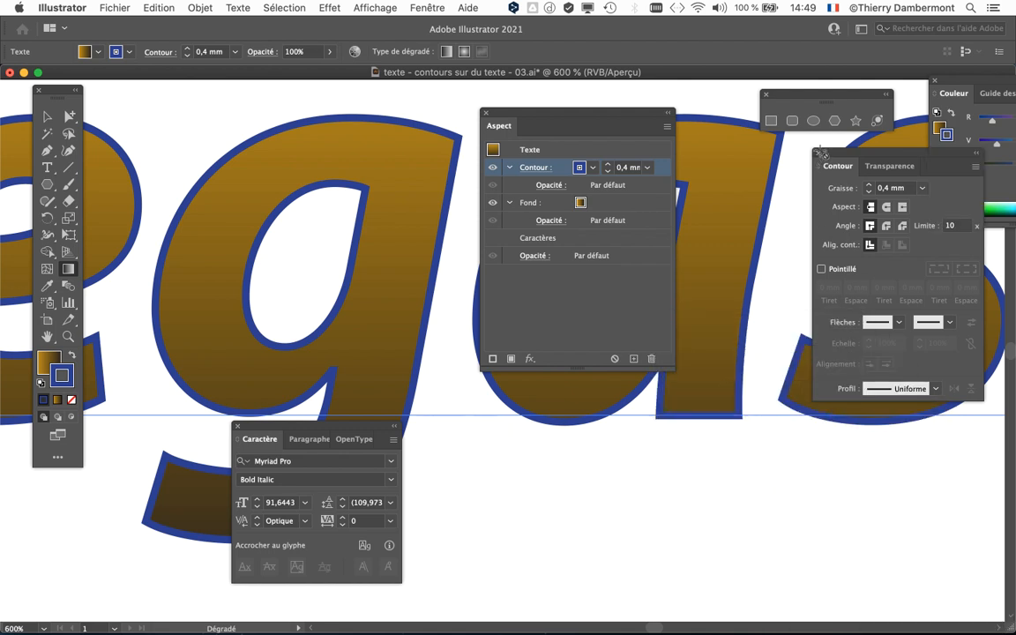
left_click(818, 152)
left_click(768, 97)
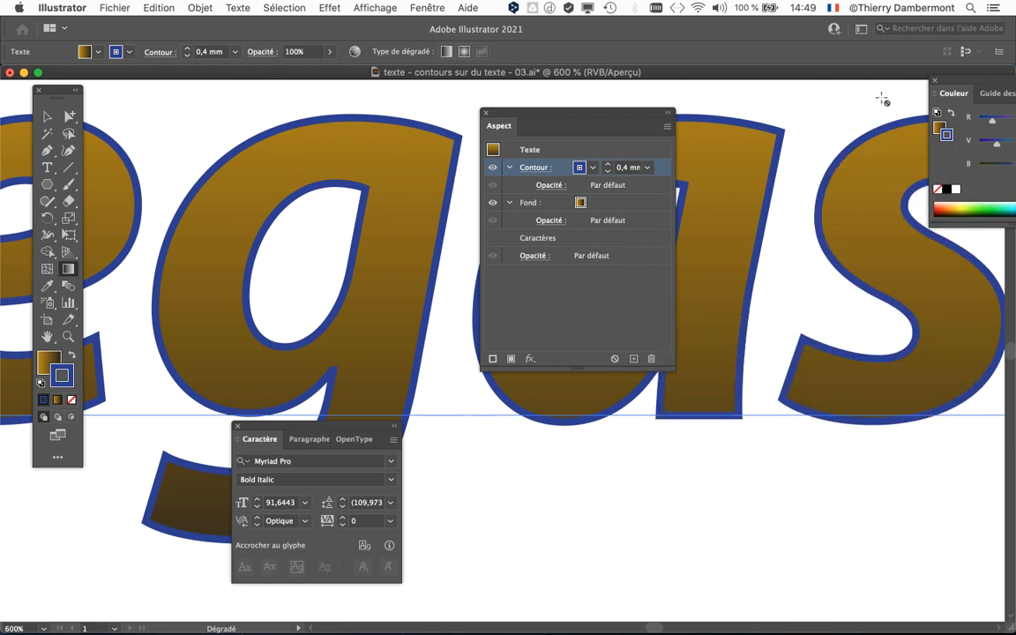
left_click(935, 80)
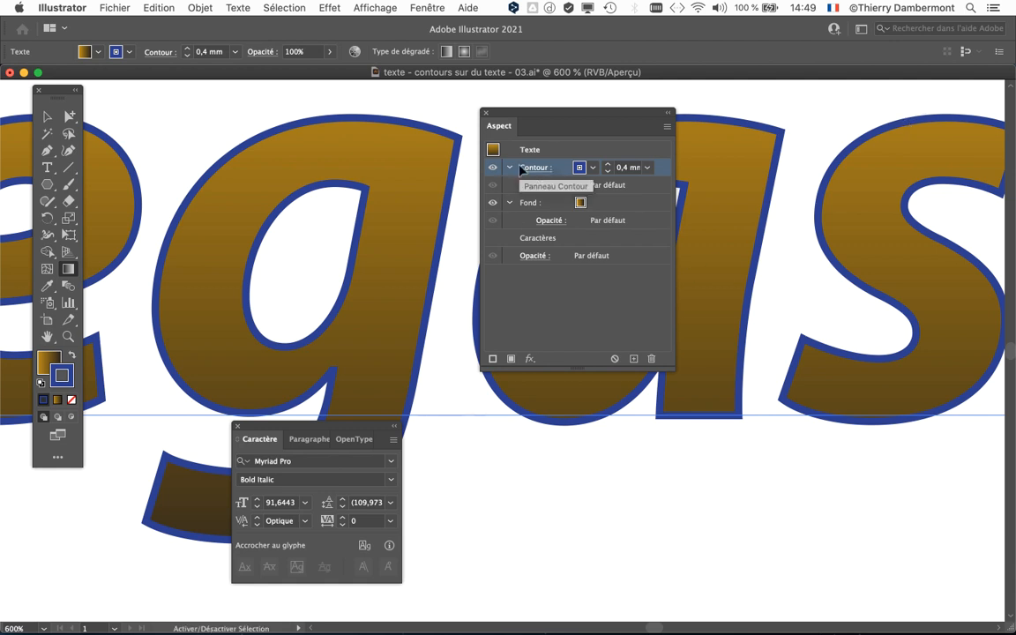
Widen the Appearance (Aspect) panel and duplicate the text's 0.4 mm blue stroke in it.
left_click_drag(495, 112, 663, 107)
left_click_drag(504, 189, 588, 199)
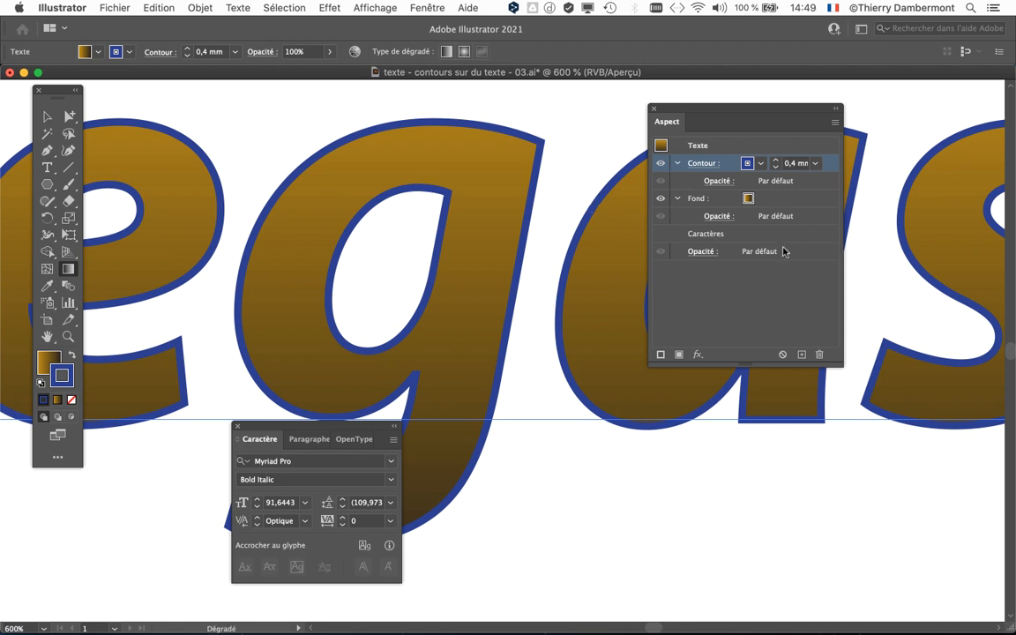
left_click_drag(851, 364, 884, 334)
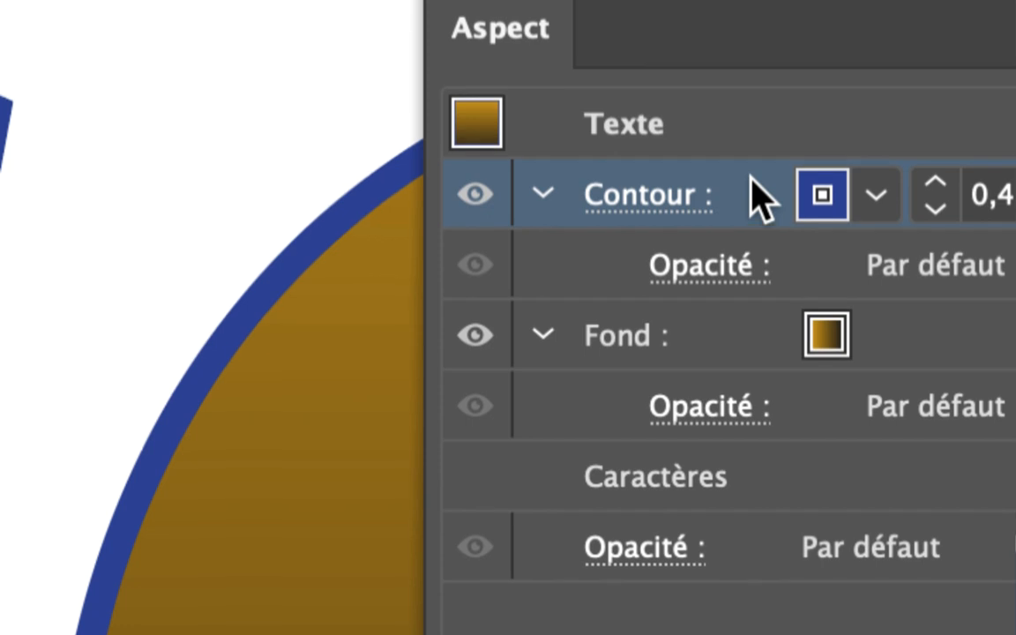
left_click_drag(761, 195, 1015, 634)
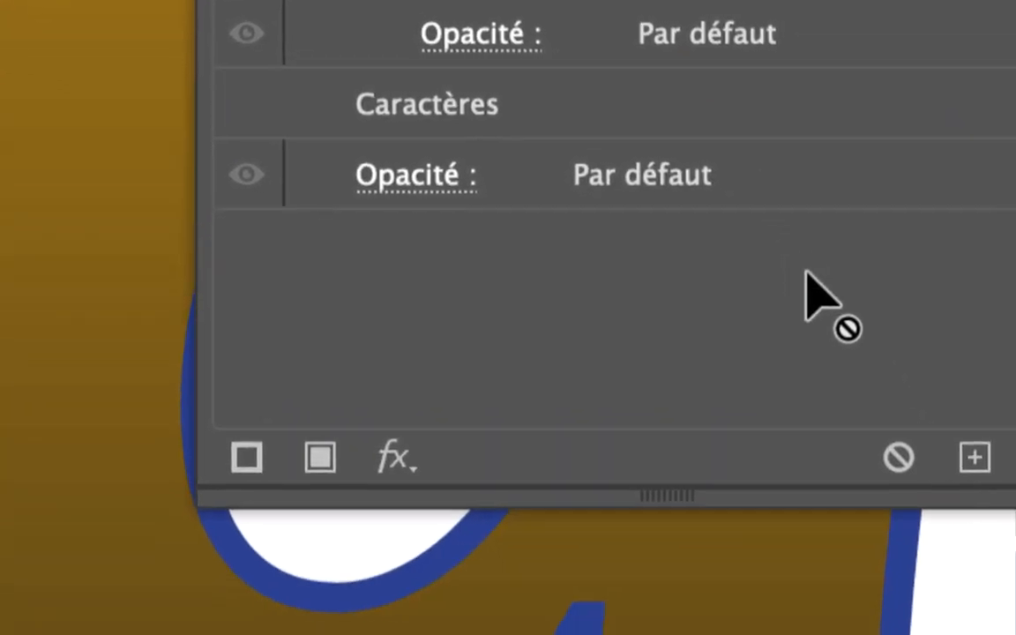
left_click_drag(807, 274, 975, 462)
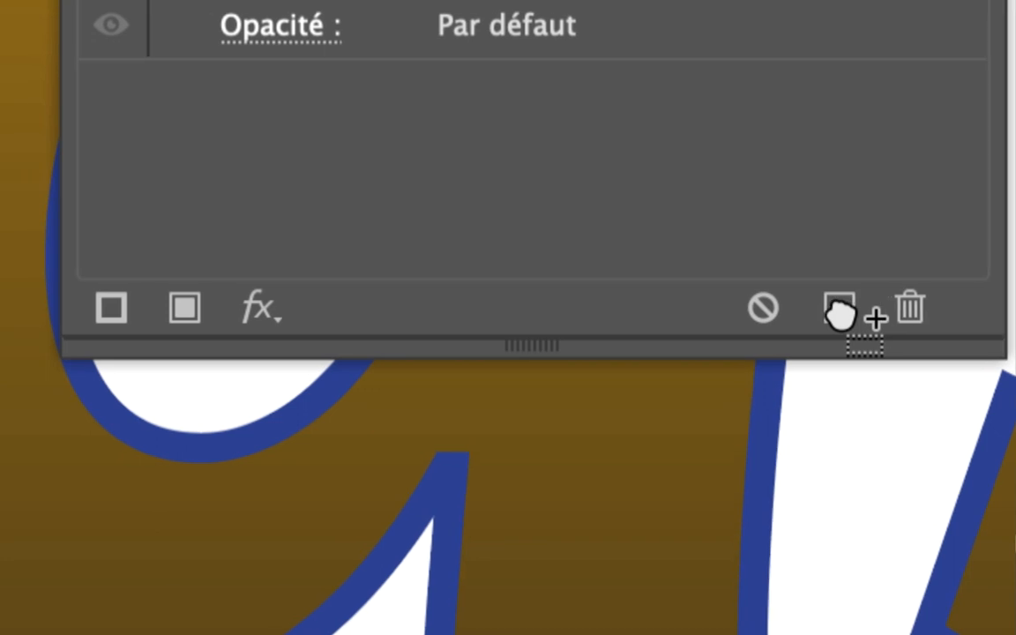
left_click_drag(840, 313, 836, 310)
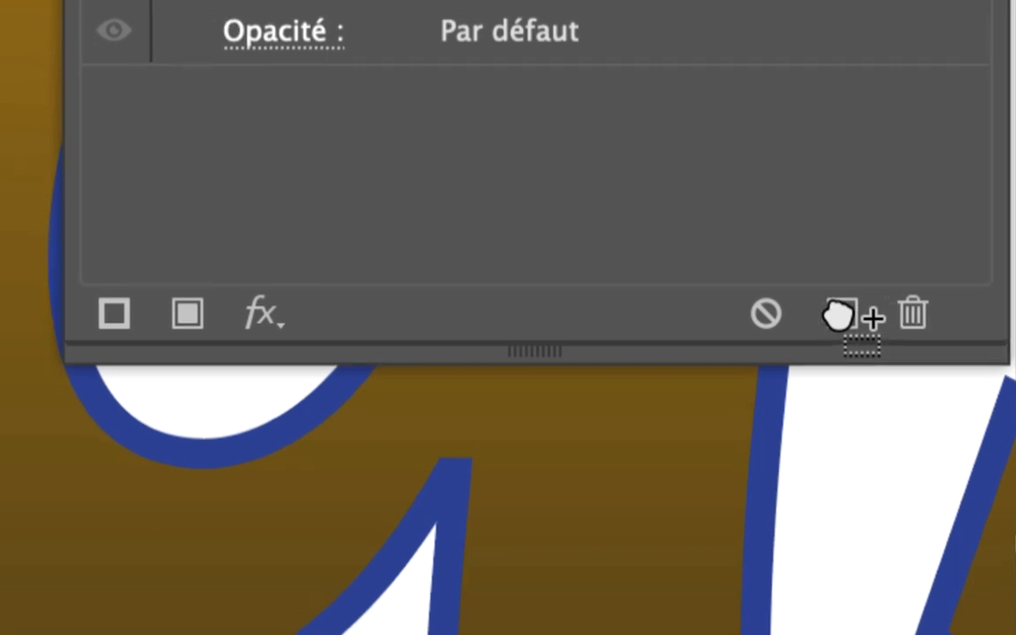
left_click_drag(840, 313, 840, 313)
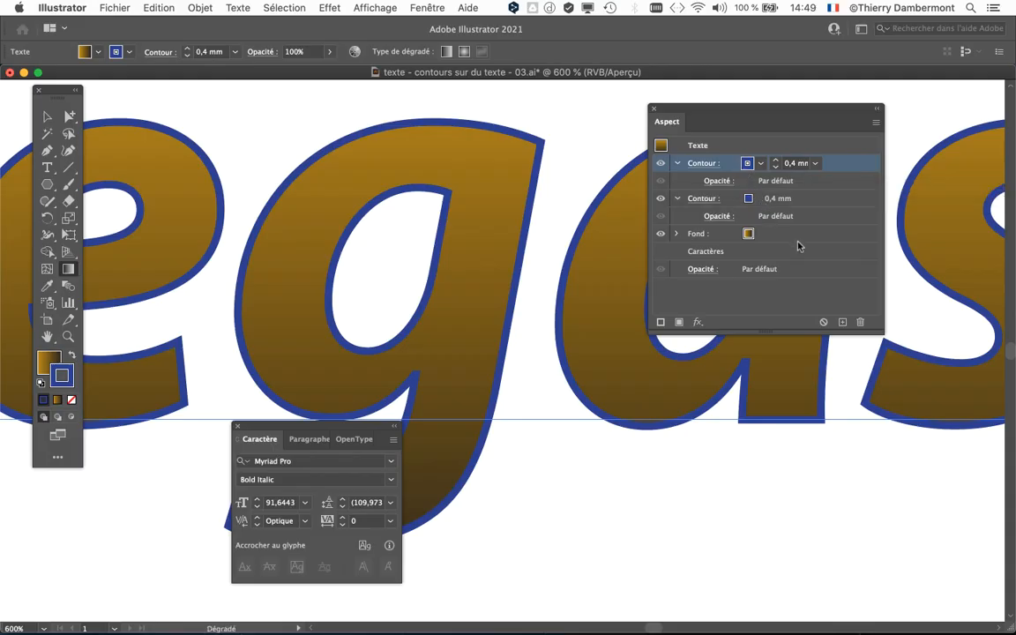
Move the Appearance (Aspect) panel aside and make the upper of the text's two 0.4 mm strokes the active one.
left_click_drag(794, 118, 861, 114)
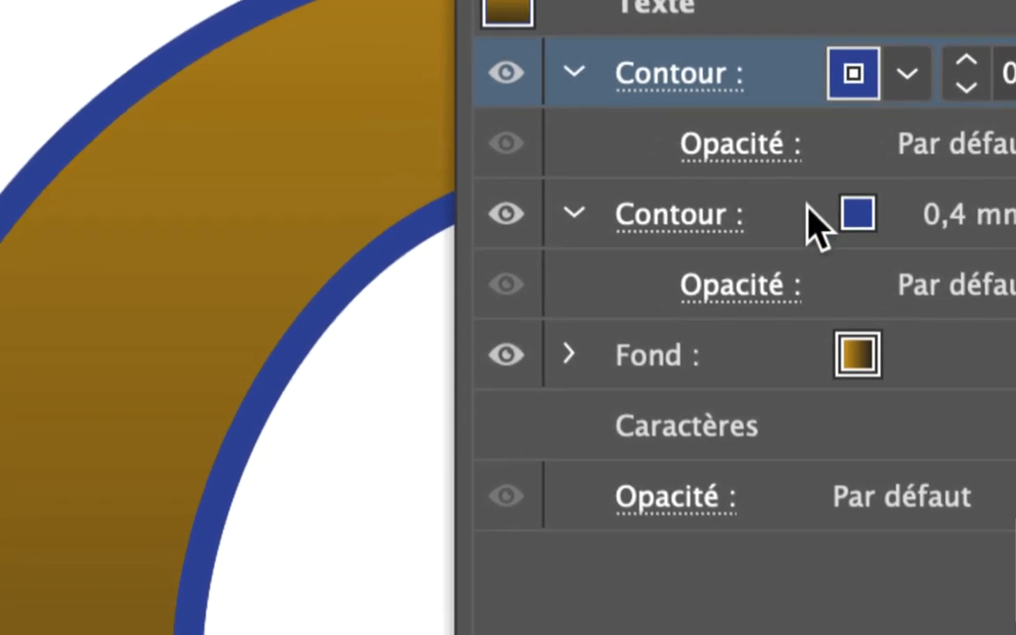
left_click(706, 212)
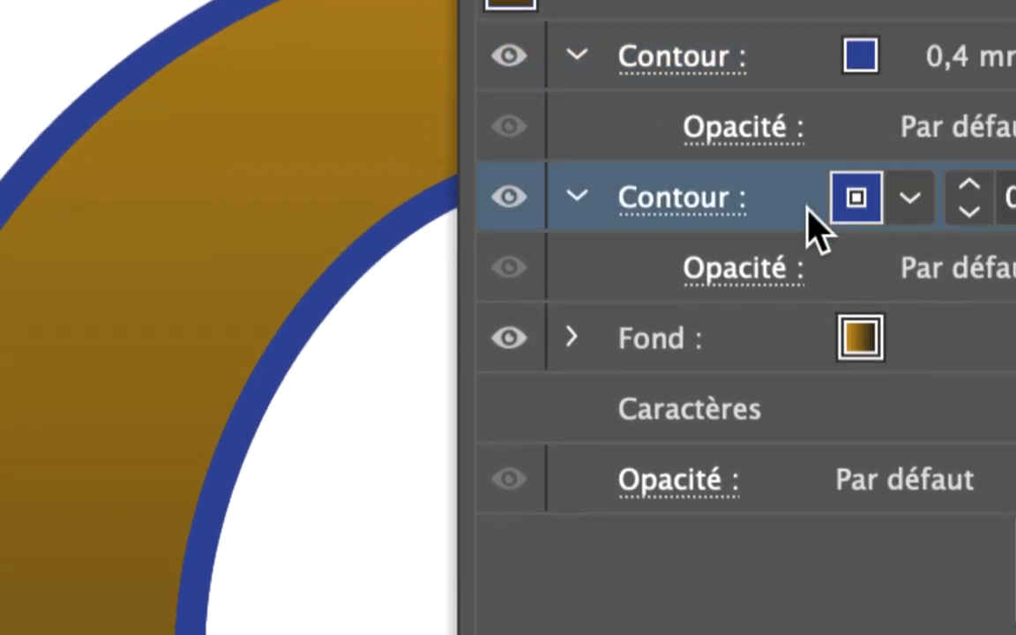
left_click_drag(811, 198, 810, 185)
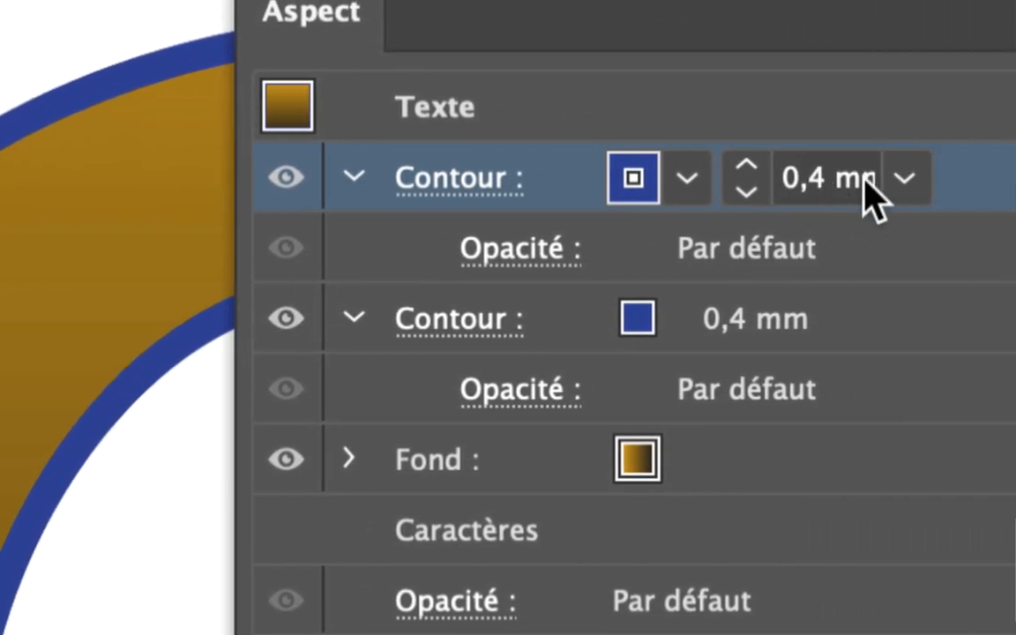
left_click_drag(893, 199, 866, 337)
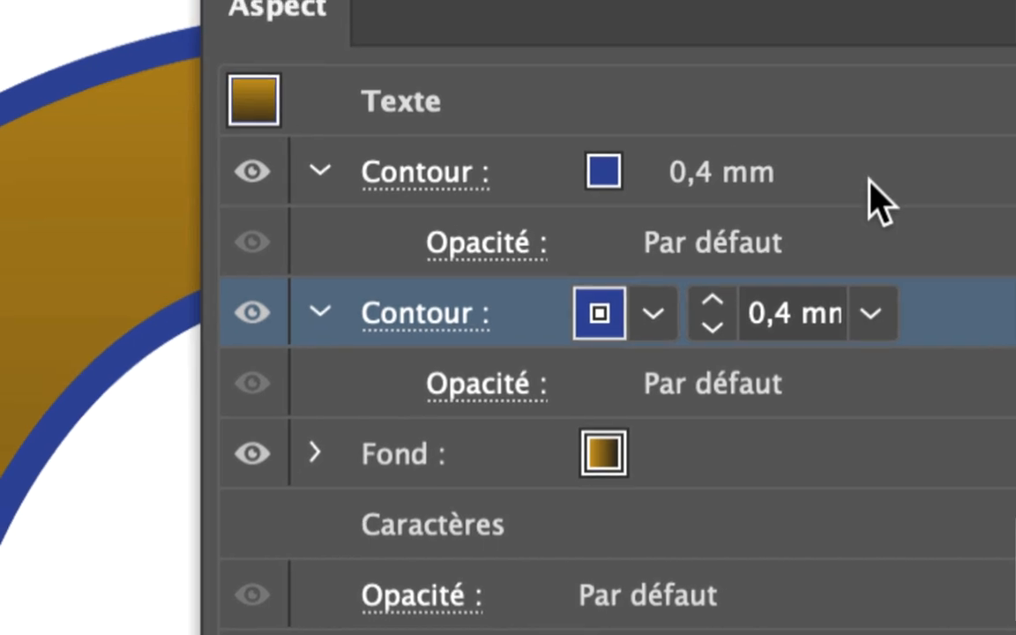
left_click(869, 180)
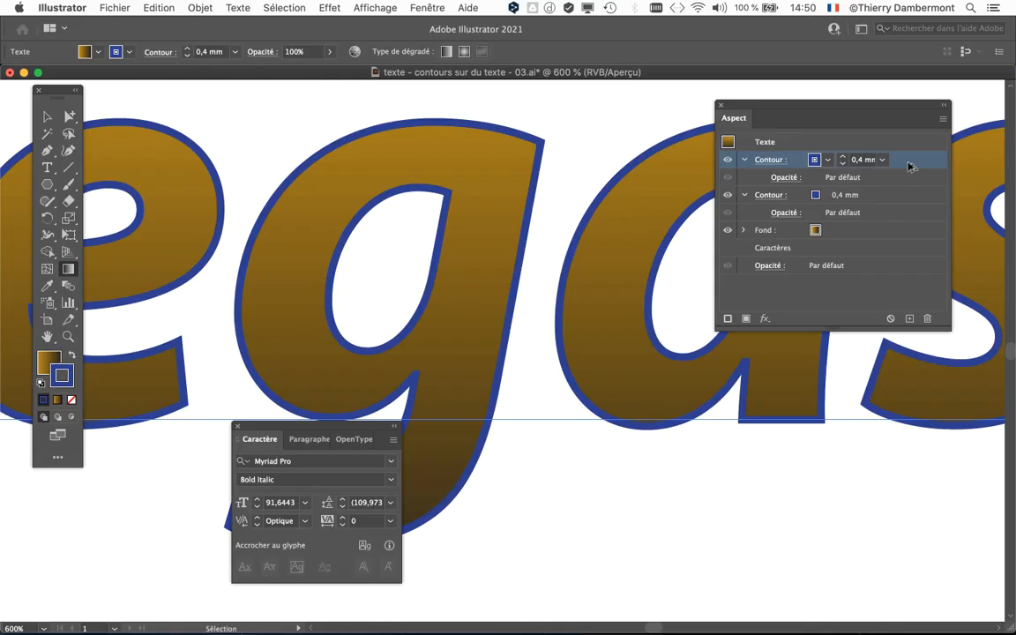
Make the Appearance (Aspect) panel narrower and taller and place it over the start of the text, leaving "Vegas" uncovered.
scroll(545, 232, "down", 2)
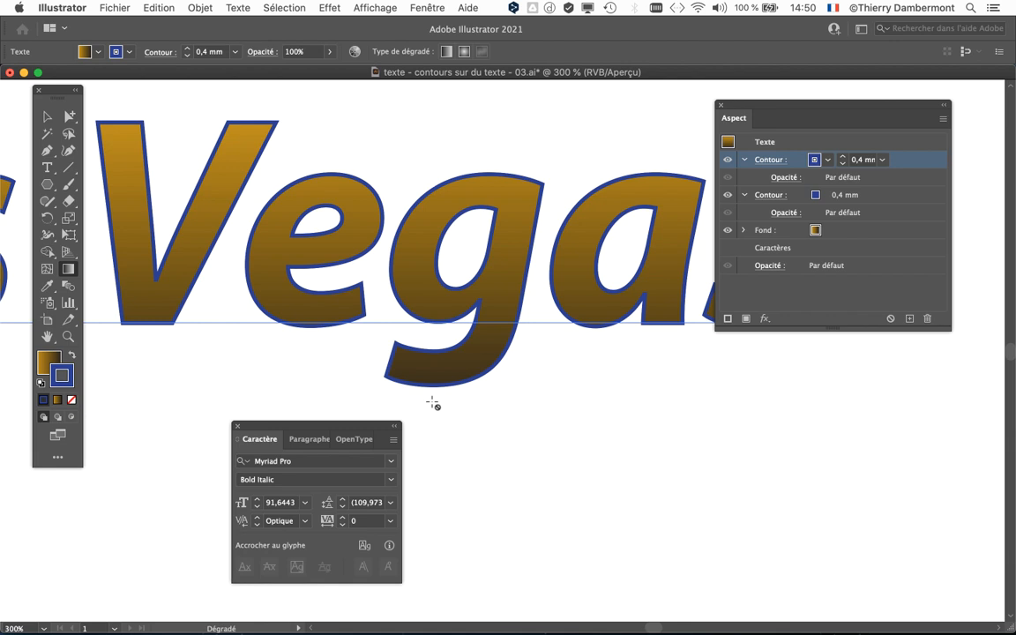
left_click_drag(950, 329, 920, 360)
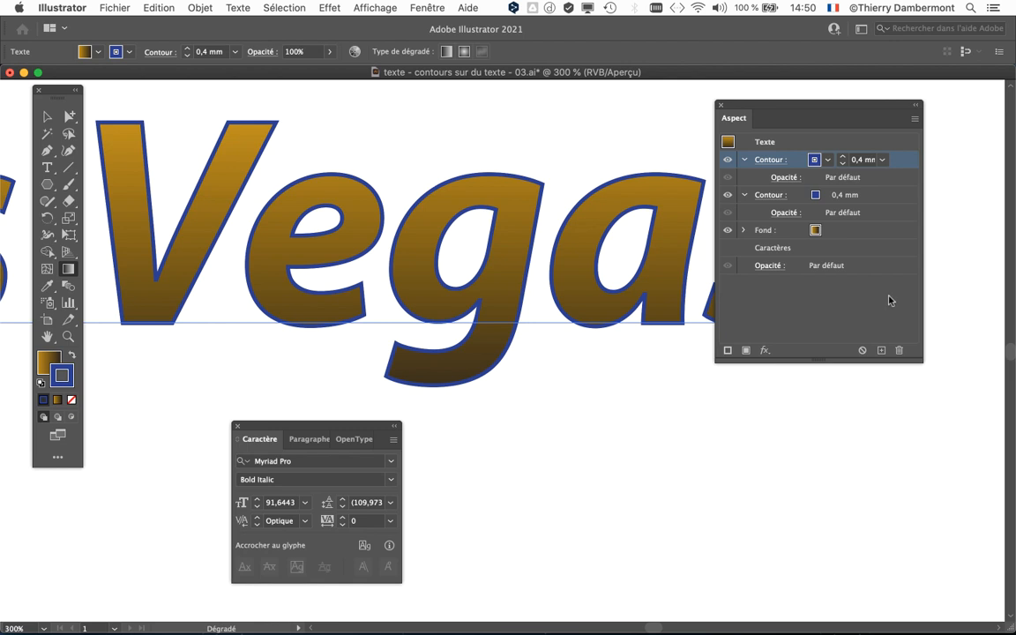
scroll(482, 295, "down", 1)
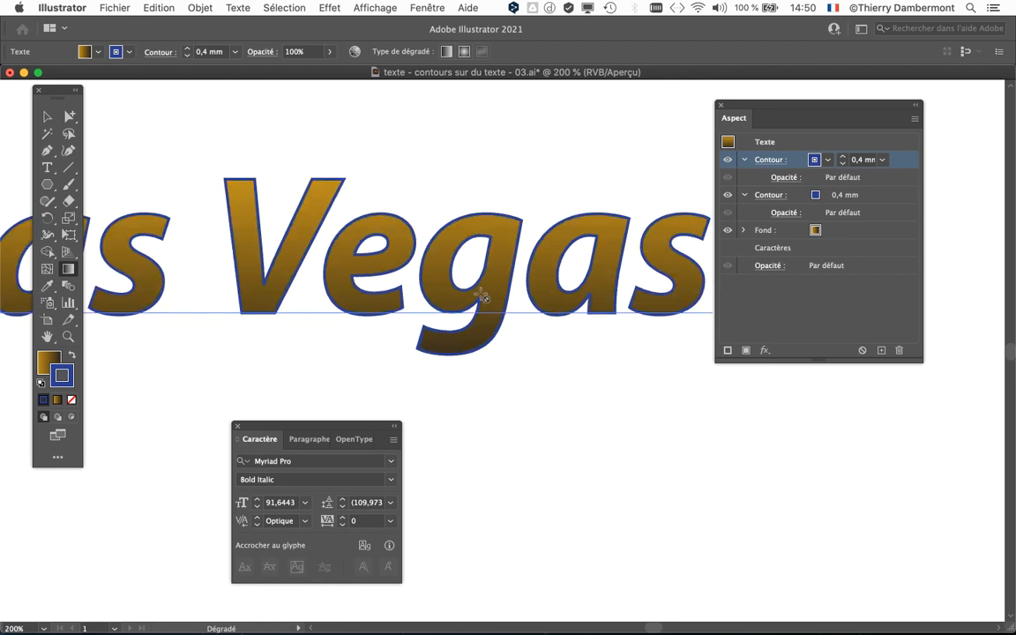
left_click_drag(482, 294, 782, 293)
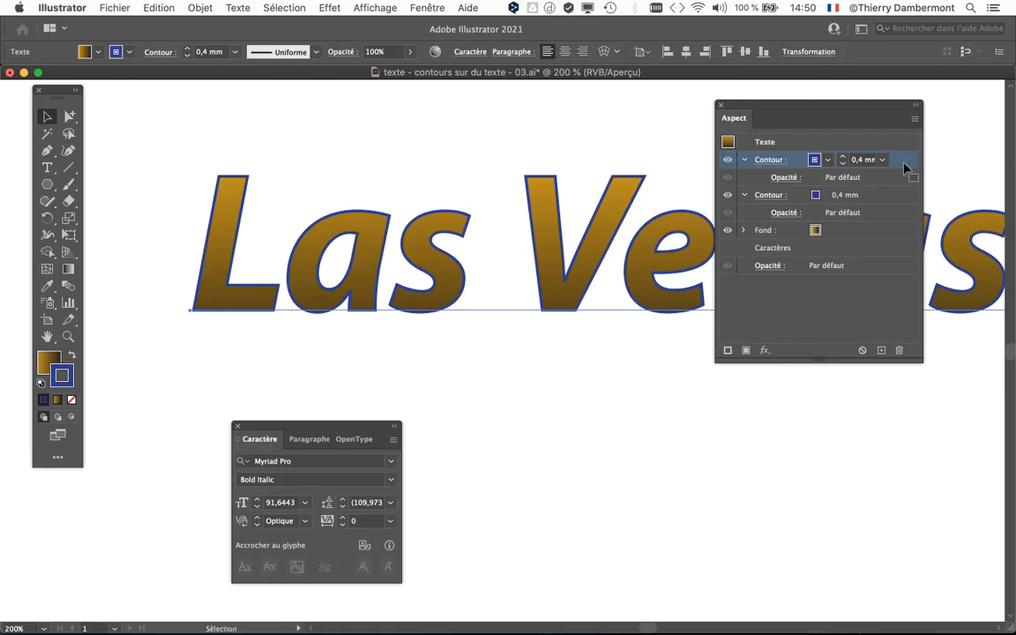
left_click_drag(796, 106, 512, 107)
left_click_drag(409, 107, 233, 103)
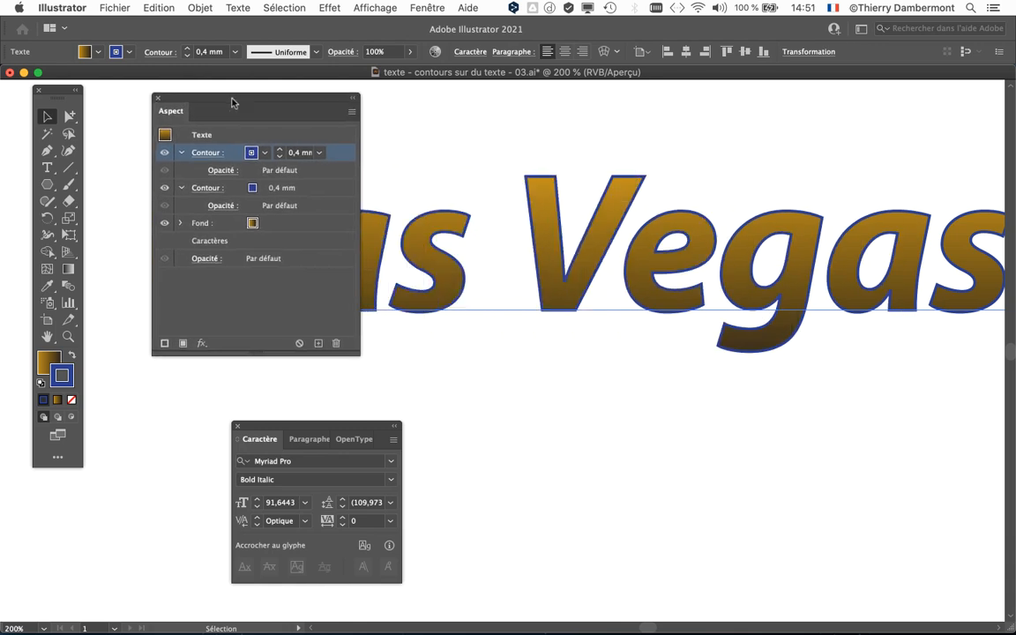
Apply an Offset Path (Décalage) effect of 1 mm with Pointe joins to the text's upper stroke.
left_click(336, 5)
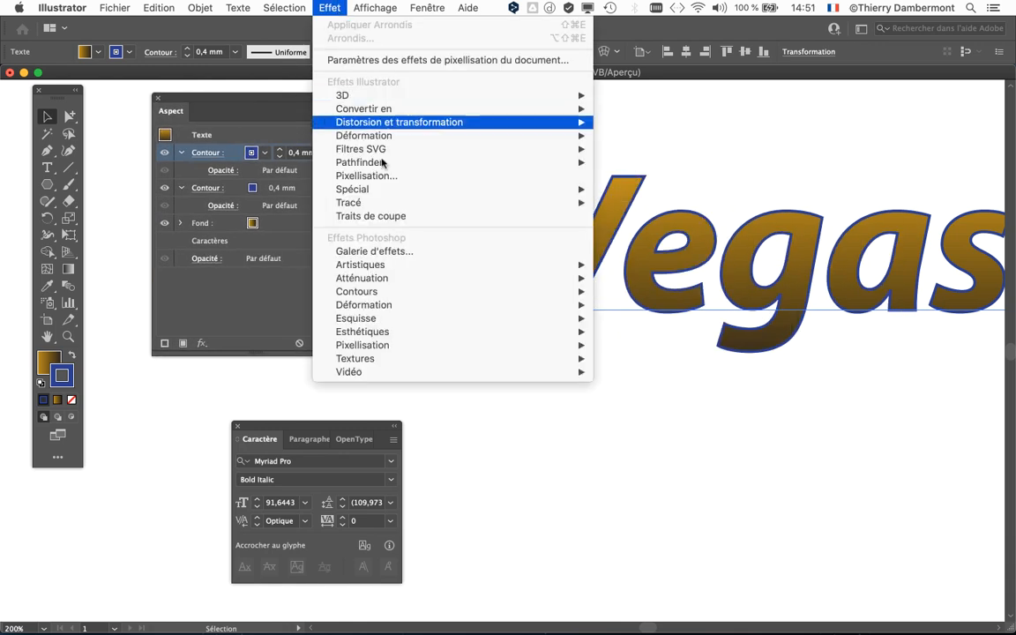
mouse_move(389, 205)
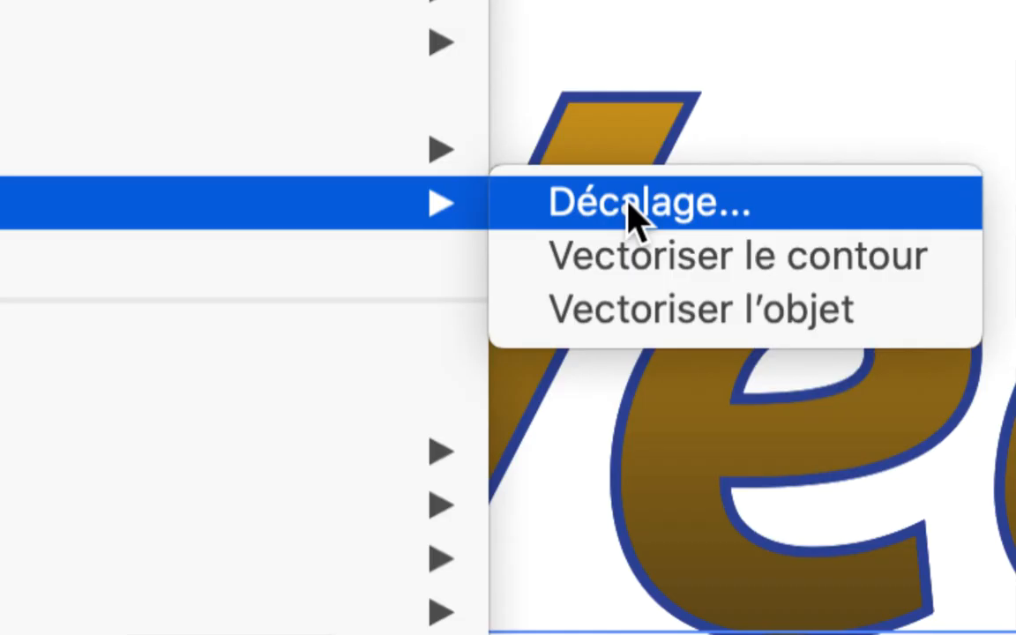
left_click(634, 204)
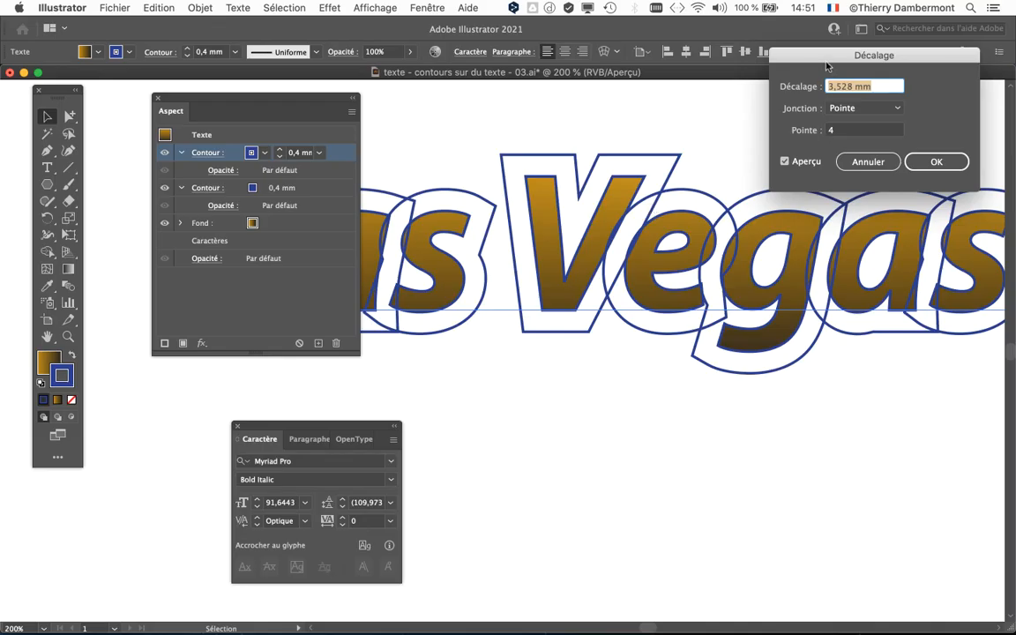
left_click_drag(827, 63, 754, 105)
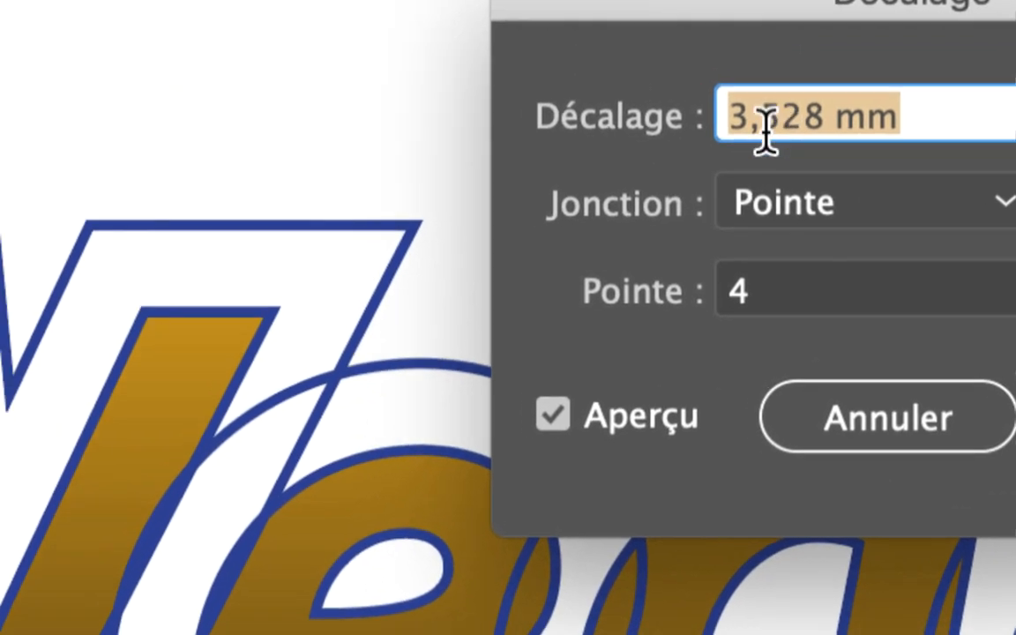
left_click(811, 124)
left_click_drag(822, 123, 689, 120)
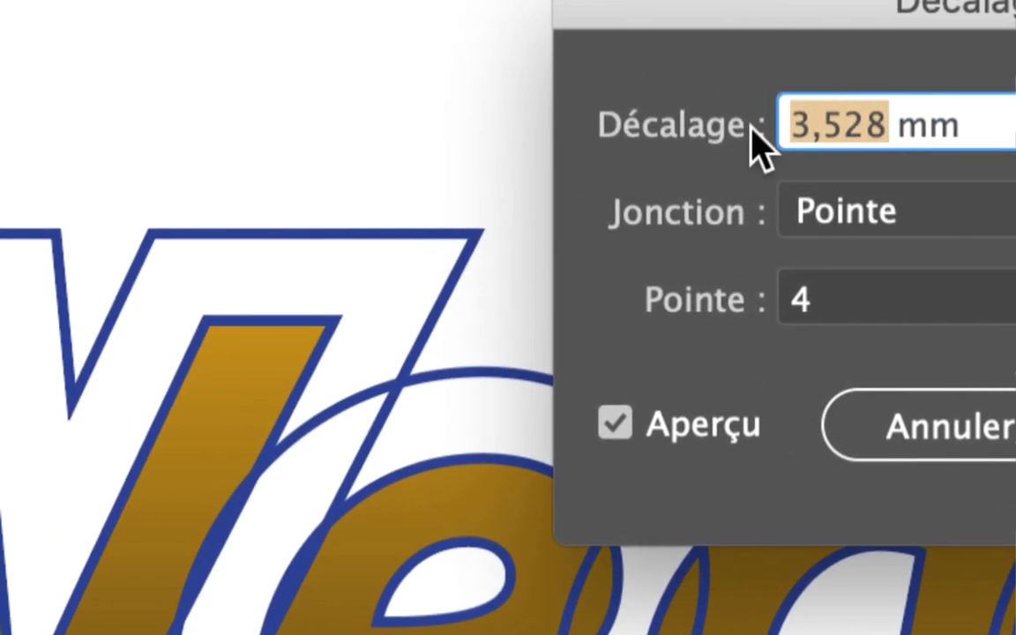
type("1")
key("Tab")
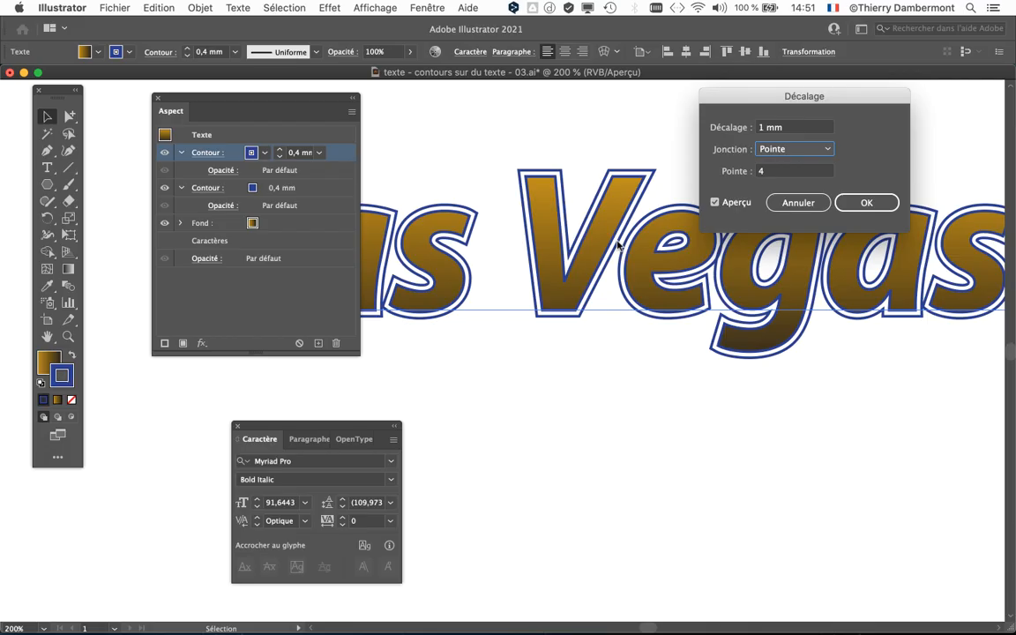
left_click(853, 199)
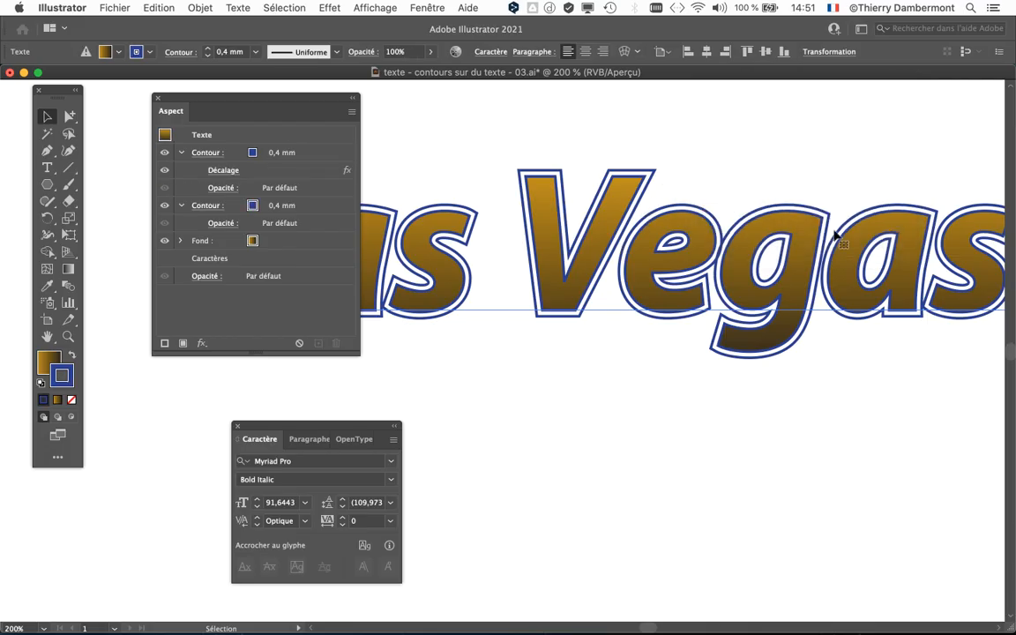
Move the Appearance (Aspect) panel below the text and examine where the offset outlines of "L" and "a" meet.
key("super+minus")
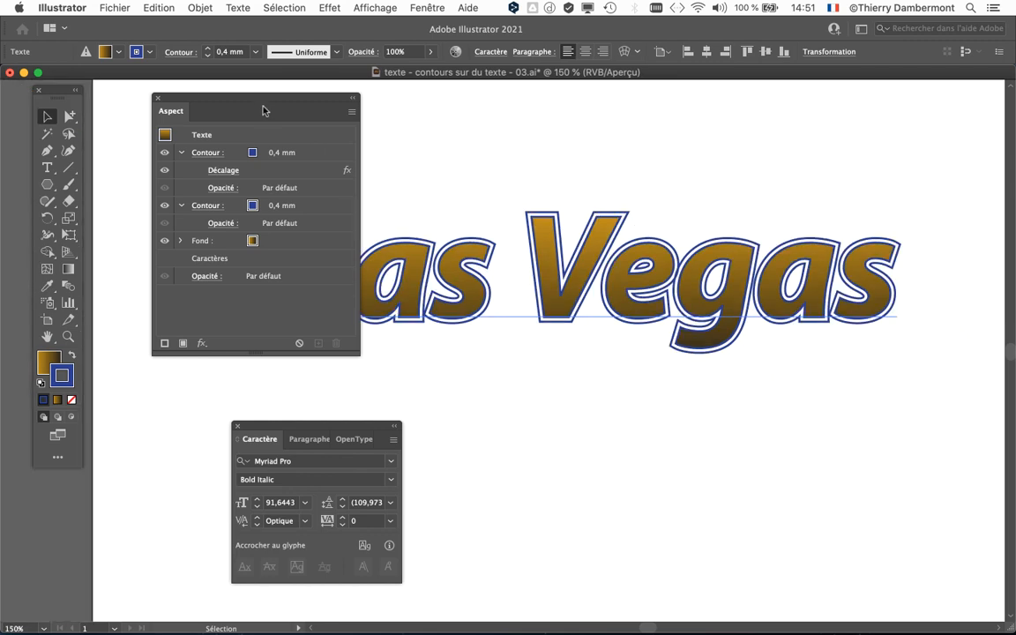
left_click_drag(263, 110, 798, 418)
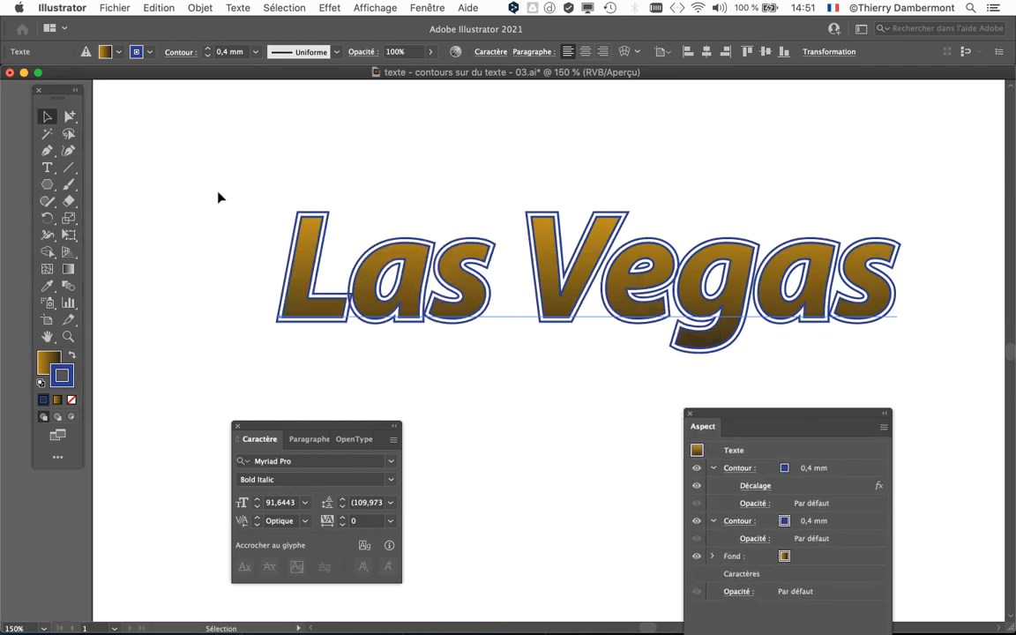
scroll(358, 295, "up", 4)
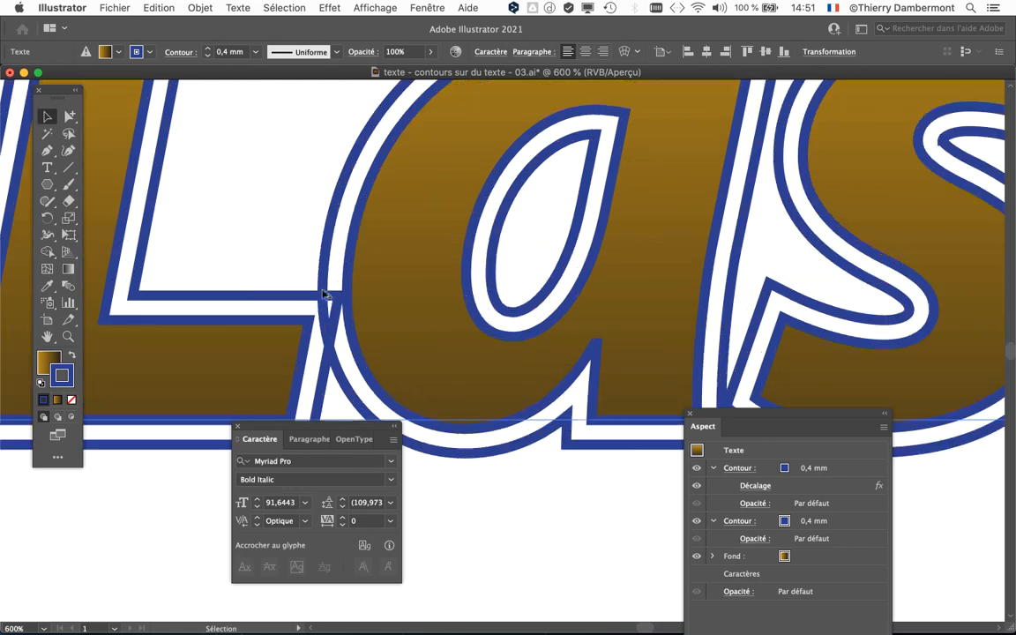
scroll(322, 320, "down", 4)
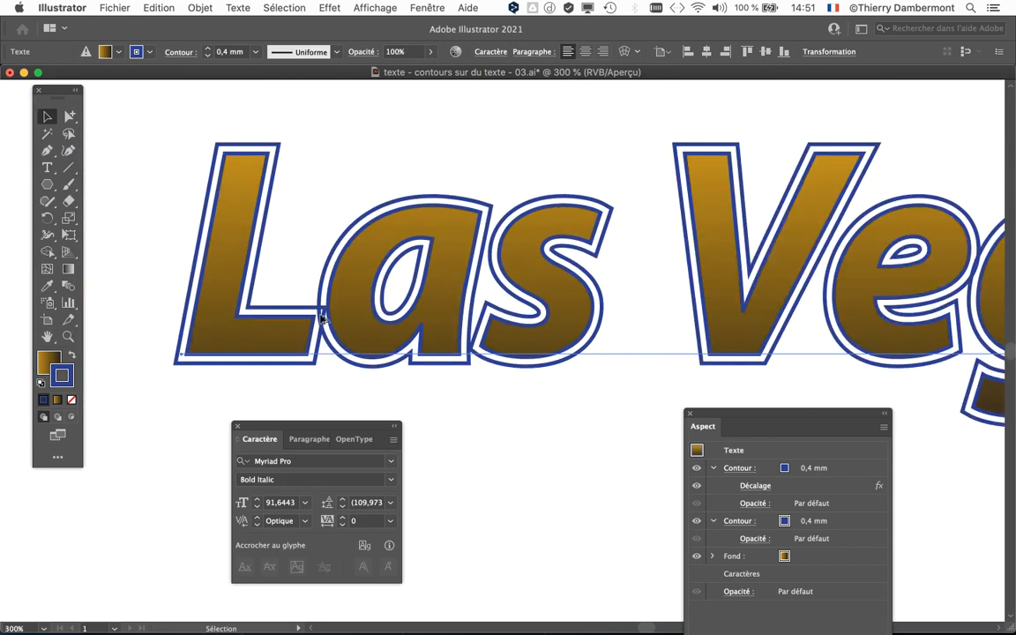
scroll(383, 347, "down", 1)
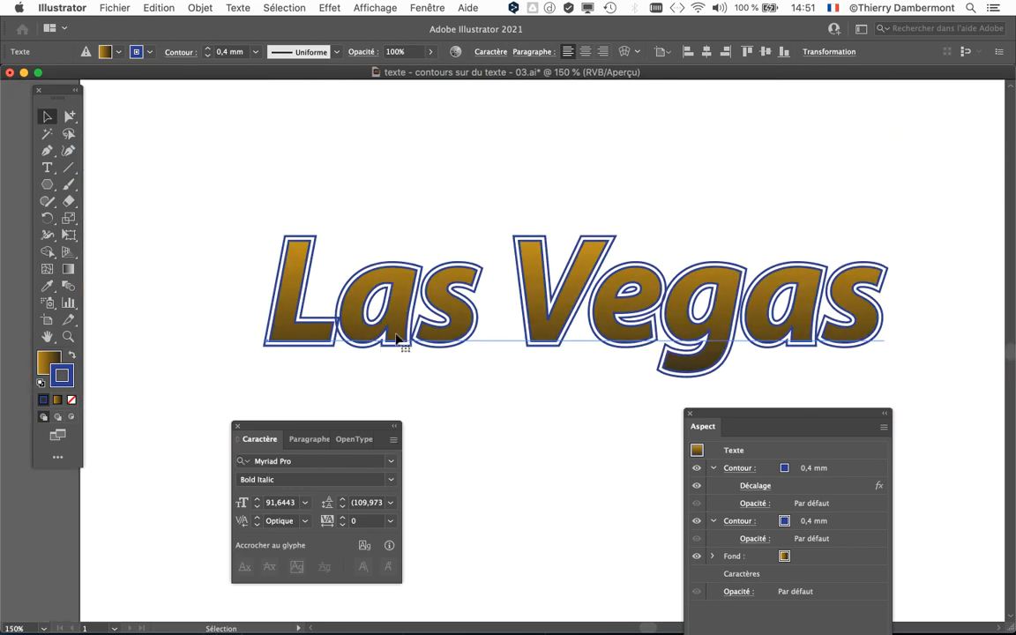
left_click_drag(381, 348, 241, 267)
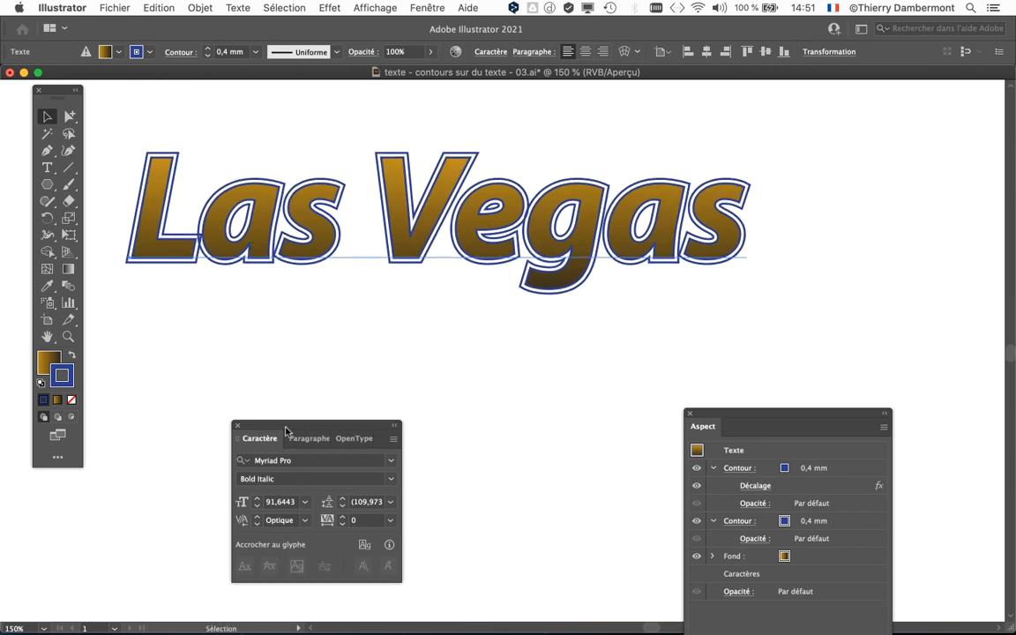
Set the tracking of the whole "Las Vegas" text to 60 and place the Character (Caractère) panel below it.
left_click_drag(260, 439, 779, 113)
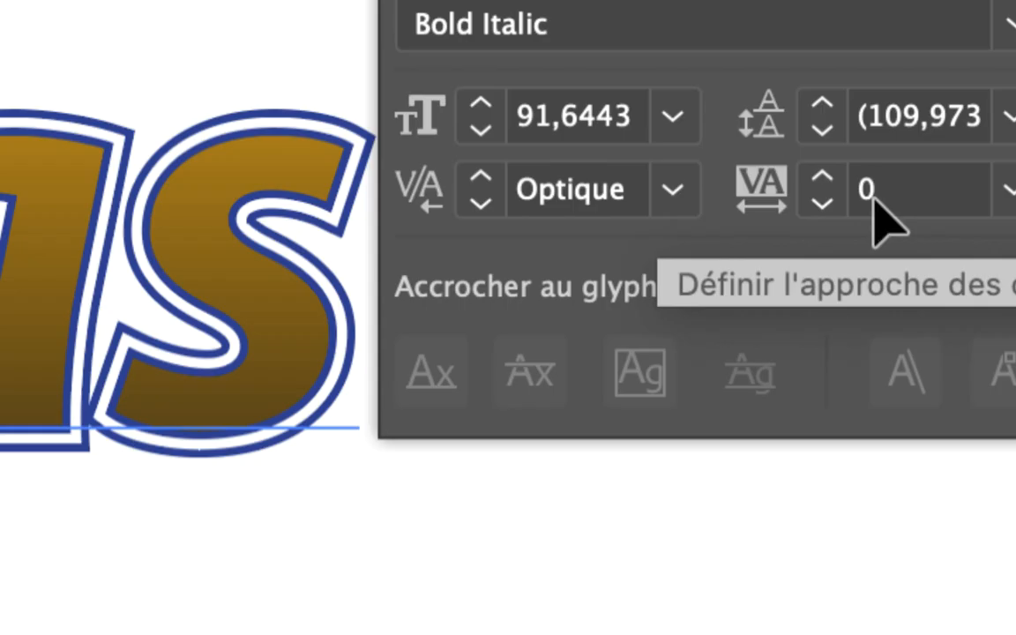
left_click(838, 180)
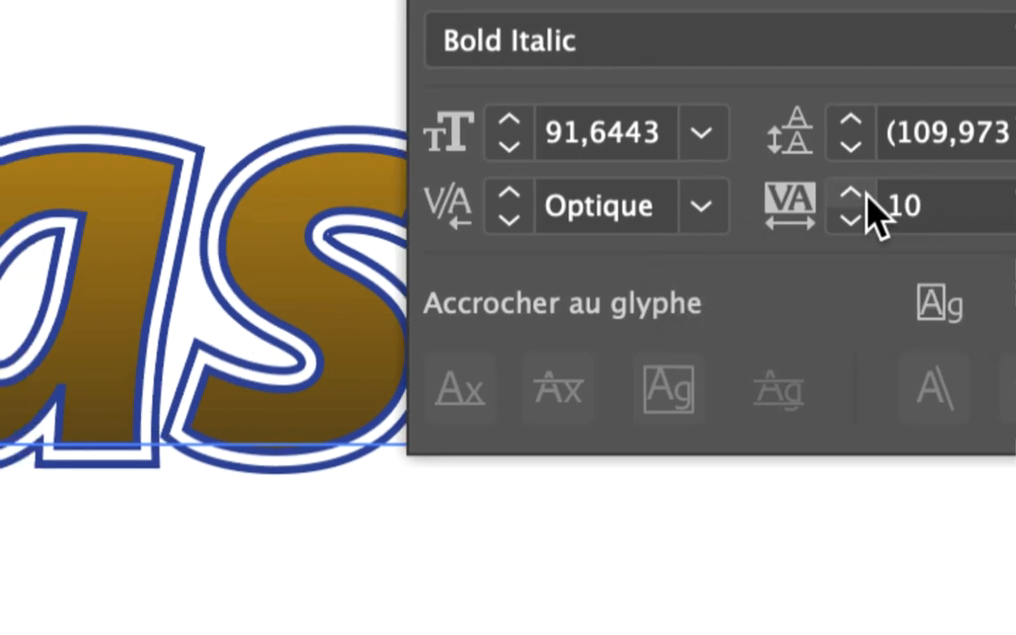
left_click(866, 195)
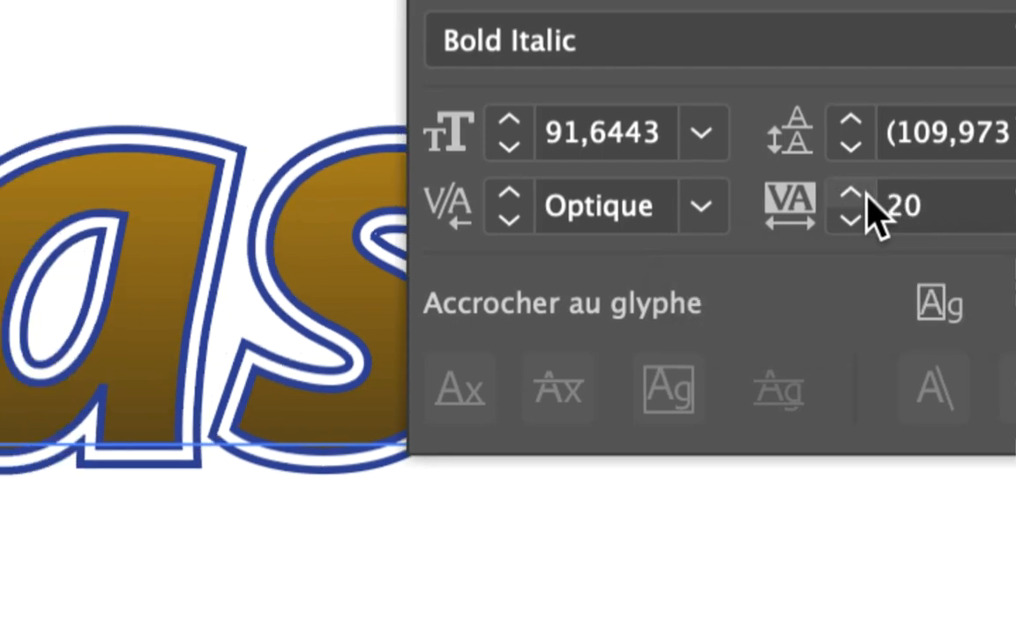
left_click(860, 197)
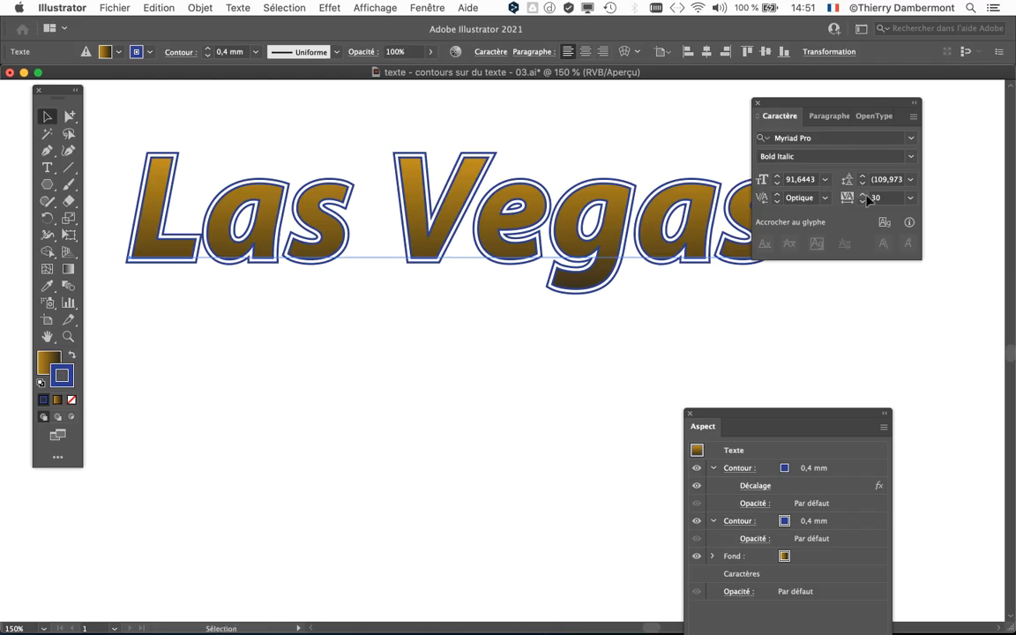
left_click(865, 195)
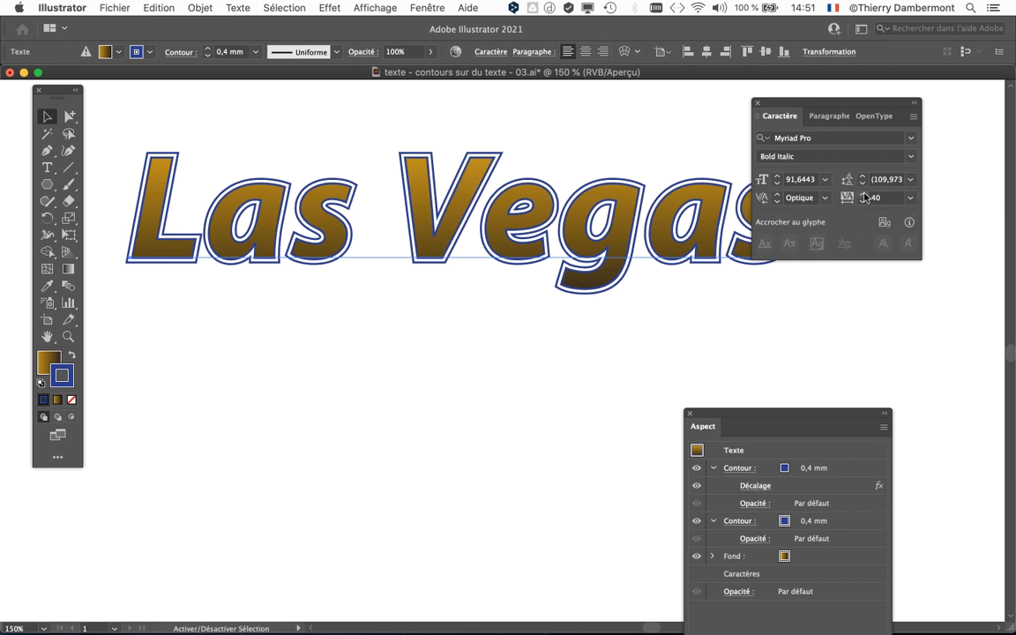
left_click(865, 195)
left_click(865, 195)
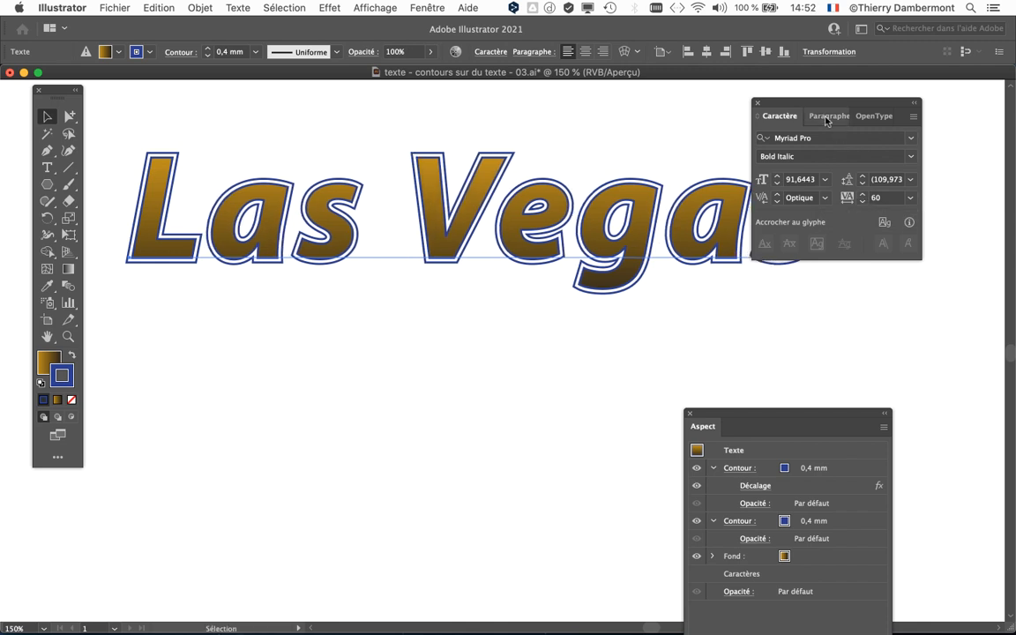
left_click_drag(807, 104, 414, 371)
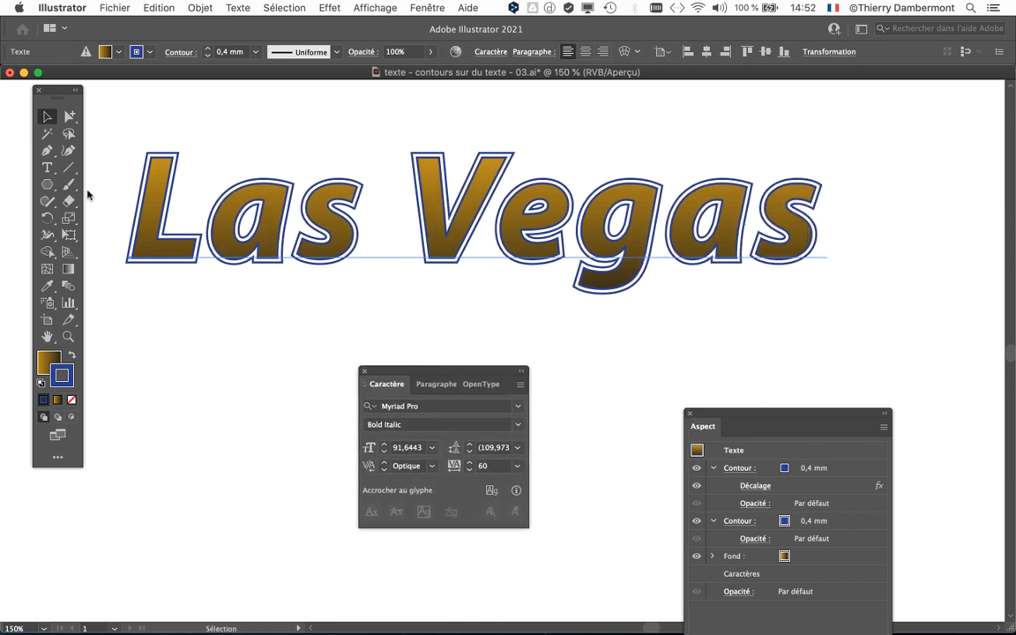
Set the kerning between the "g" and "a" of "Vegas" to -30.
left_click(47, 167)
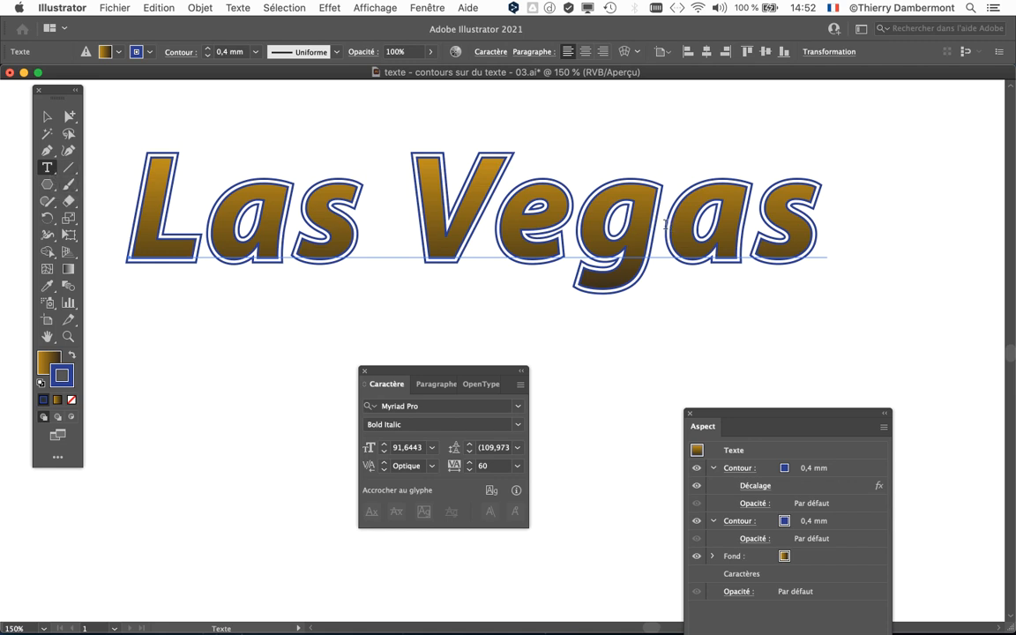
left_click(666, 225)
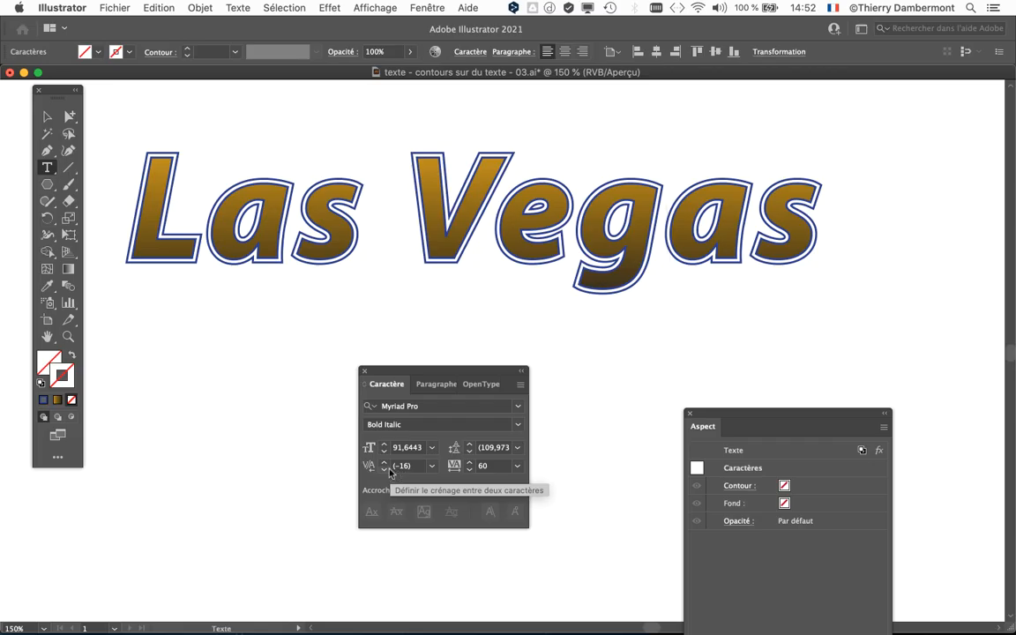
left_click(364, 469)
left_click(384, 469)
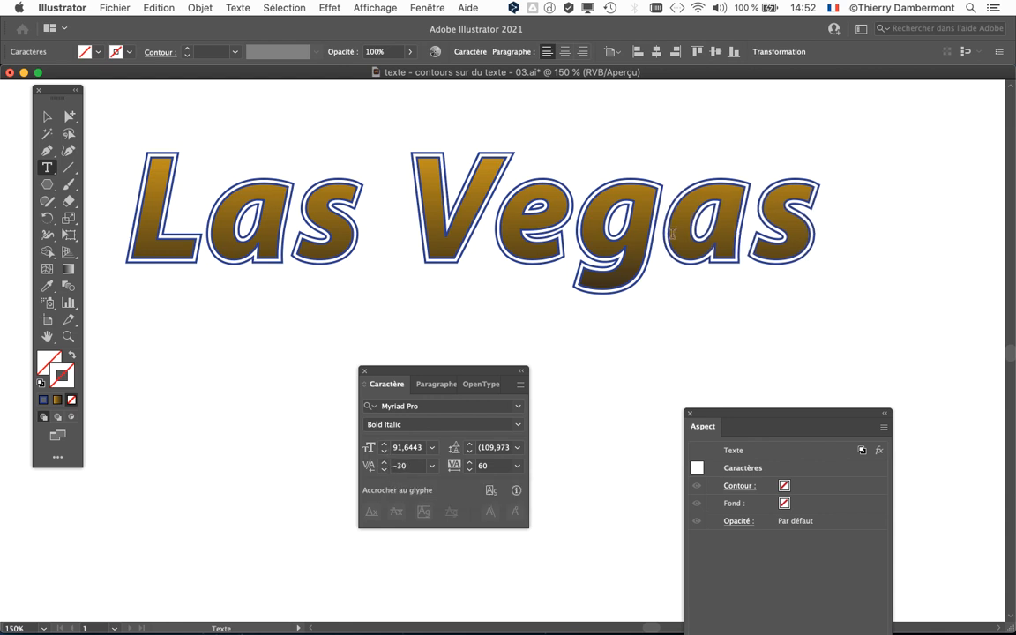
Set the kerning between the "V" and "e" of "Vegas" to -70 and deselect the text.
left_click(492, 225)
left_click(385, 469)
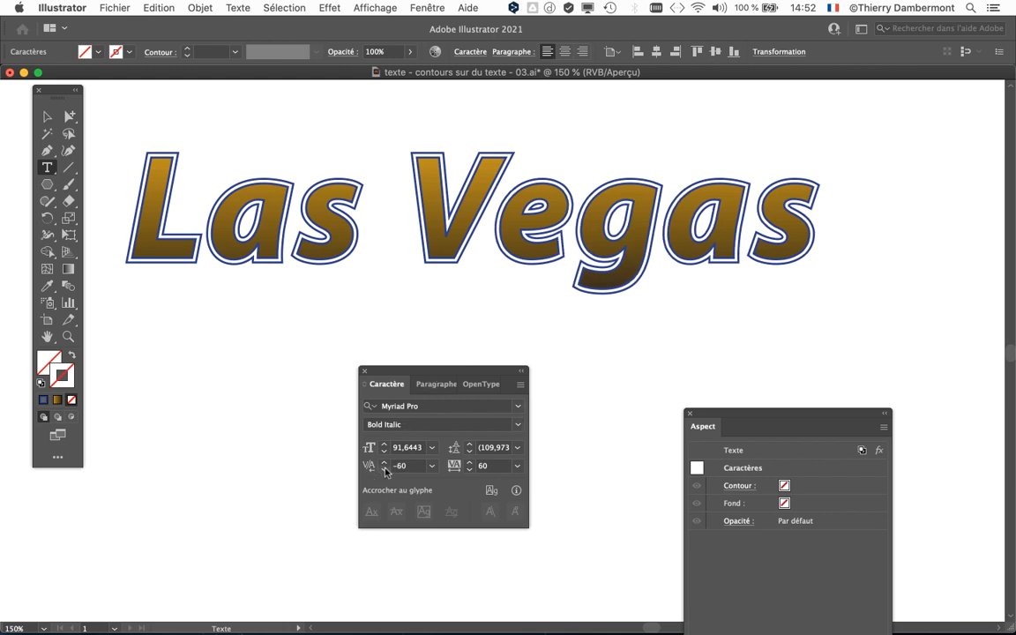
left_click(385, 469)
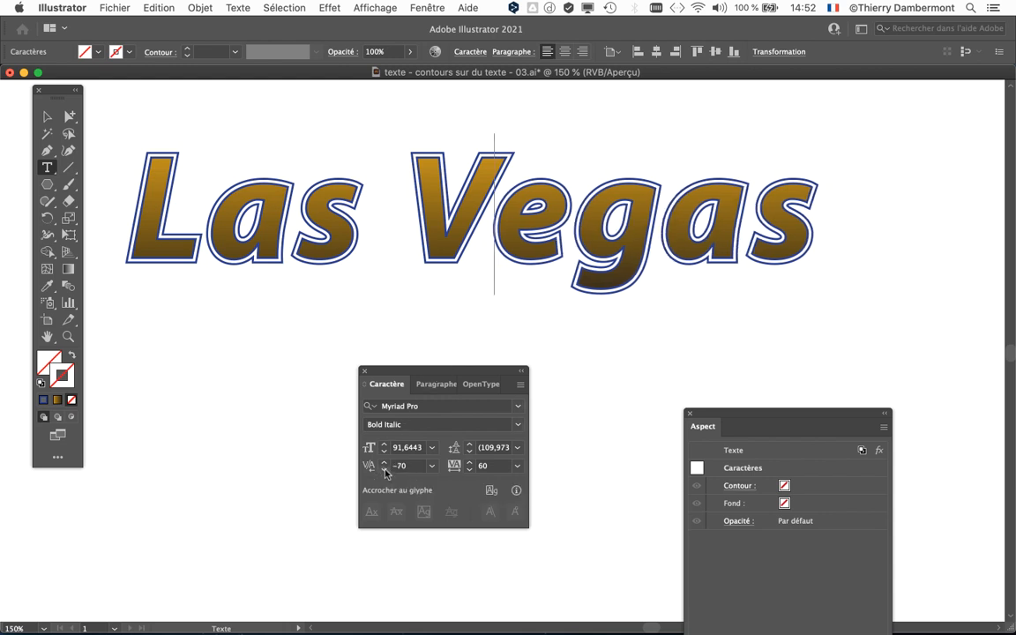
left_click(47, 115)
left_click(251, 334)
Save the document under the new name "texte - contours sur du texte - 04.ai" in Adobe Illustrator format.
left_click(102, 7)
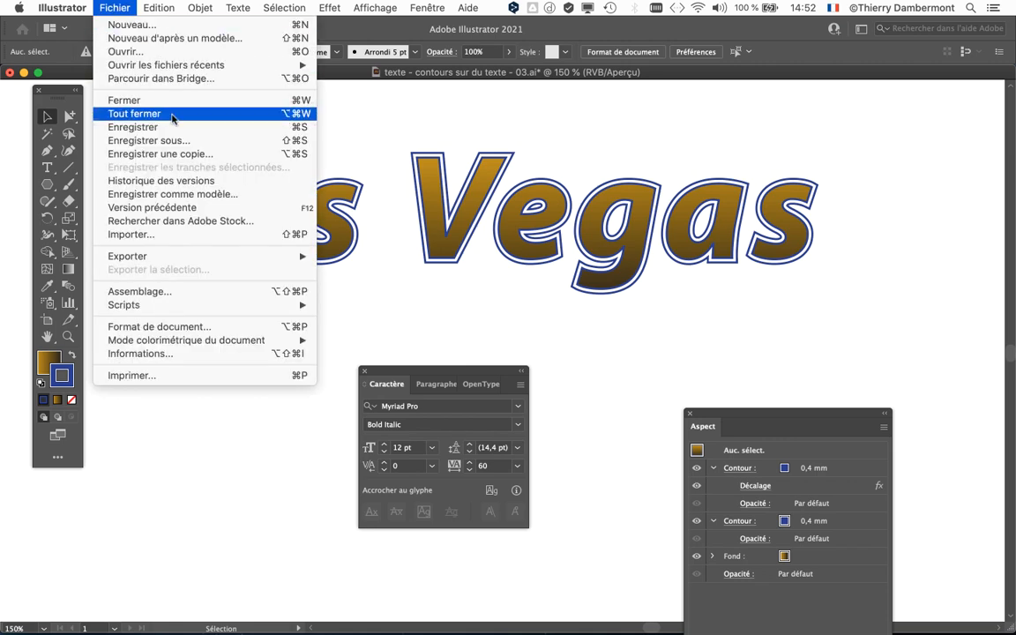
left_click(167, 132)
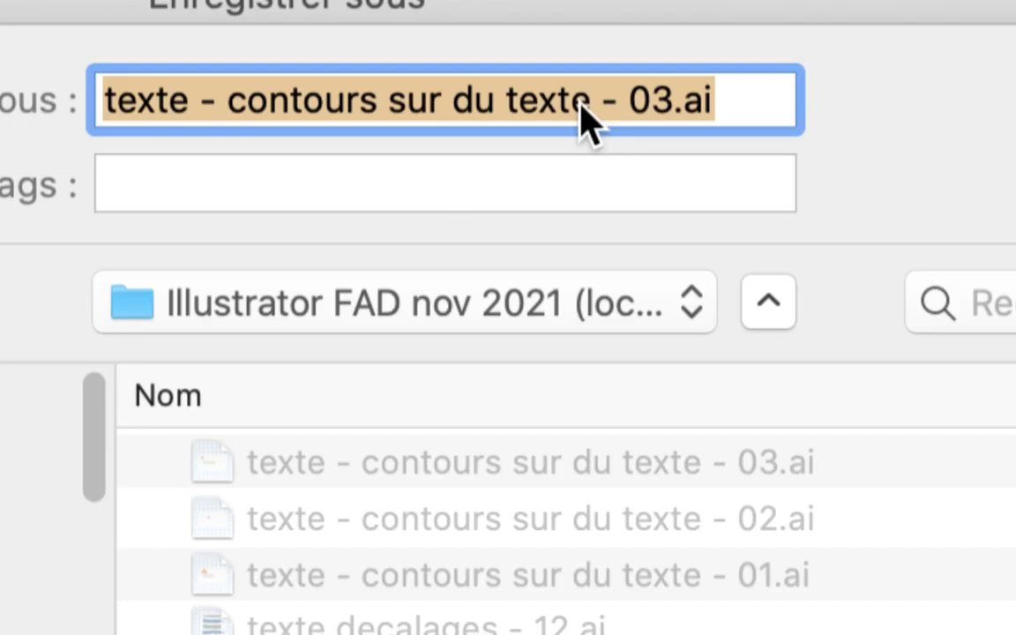
left_click(581, 104)
left_click_drag(650, 102, 667, 103)
type("4")
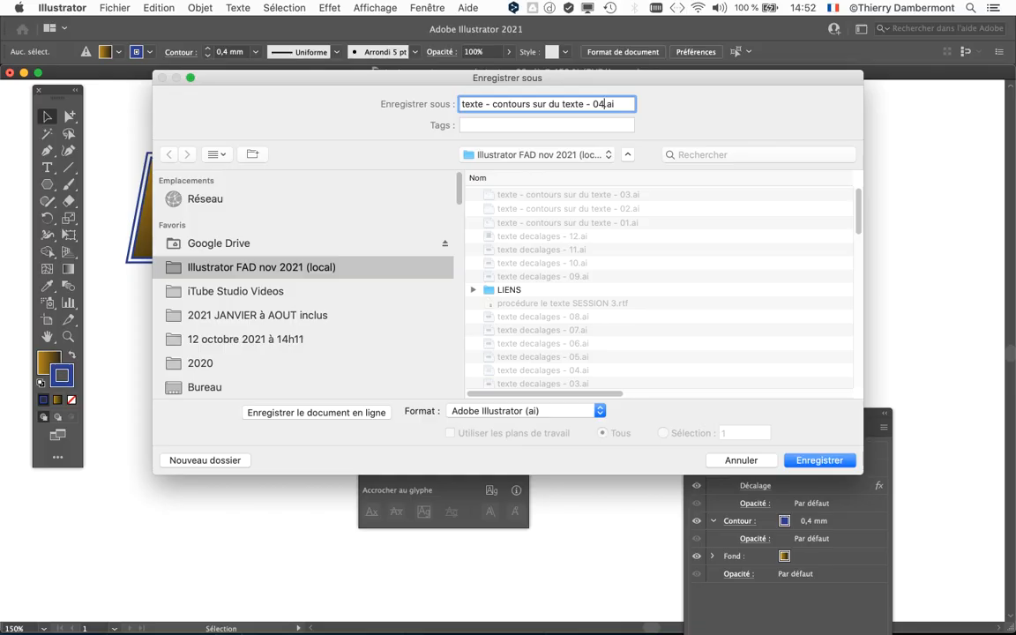
key("Return")
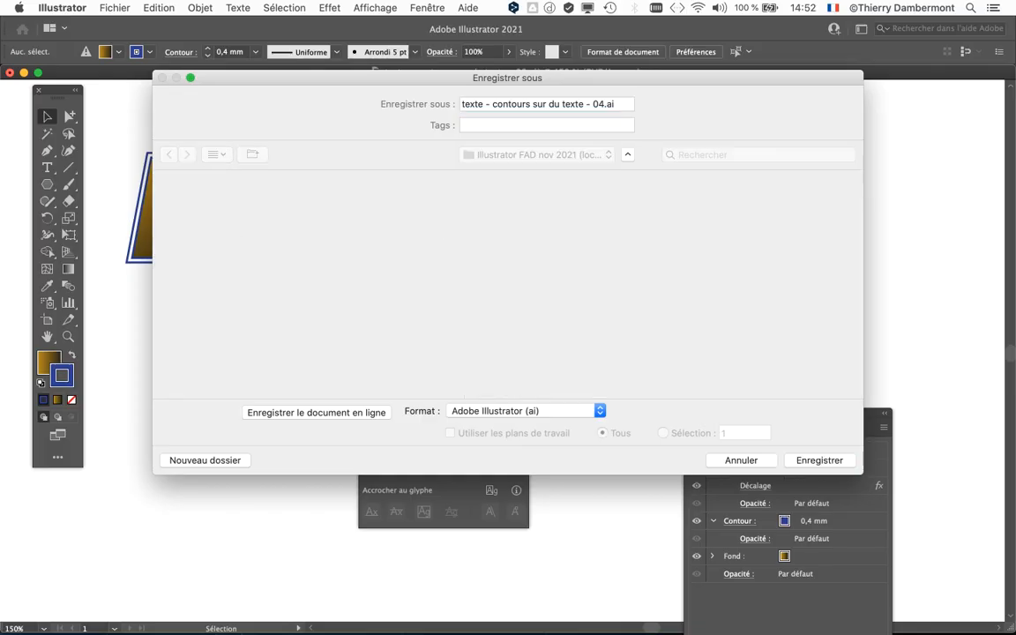
key("Return")
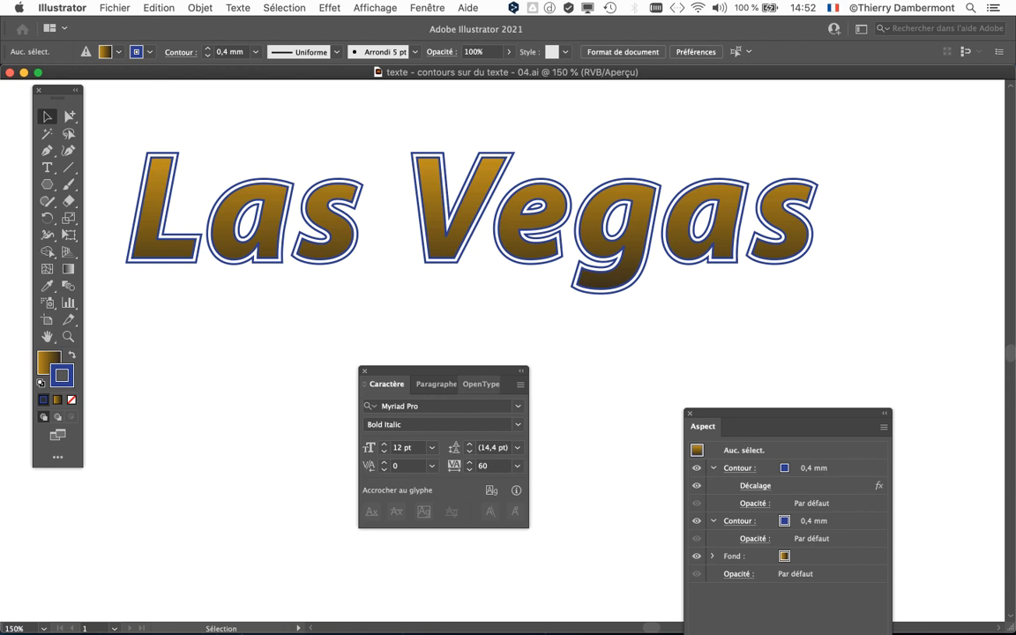
Move the Character (Caractère) panel further down, away from the "Las Vegas" text.
left_click_drag(441, 372, 355, 423)
key("super+minus")
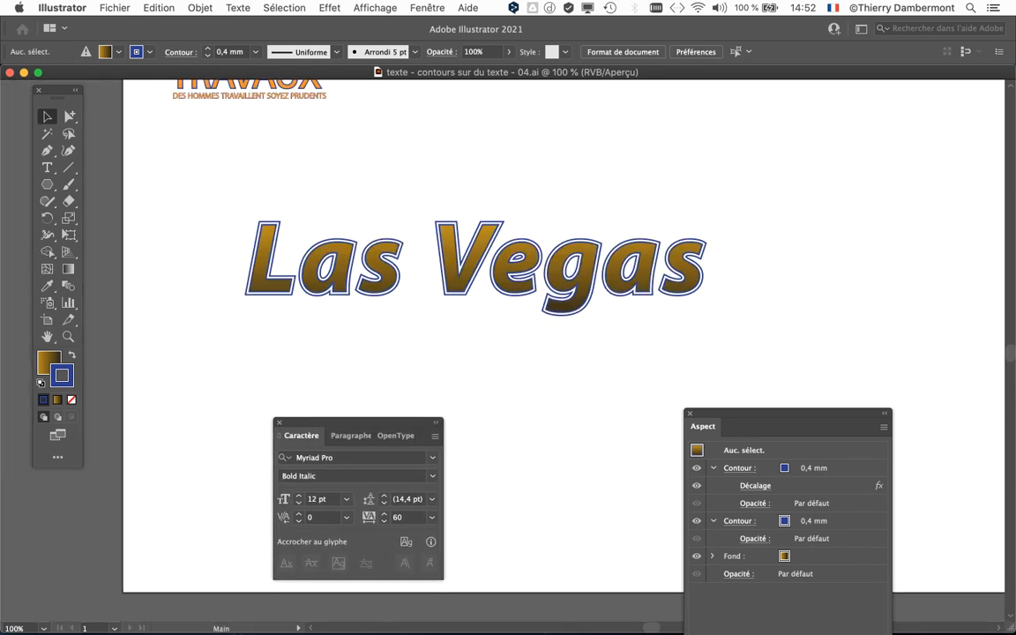